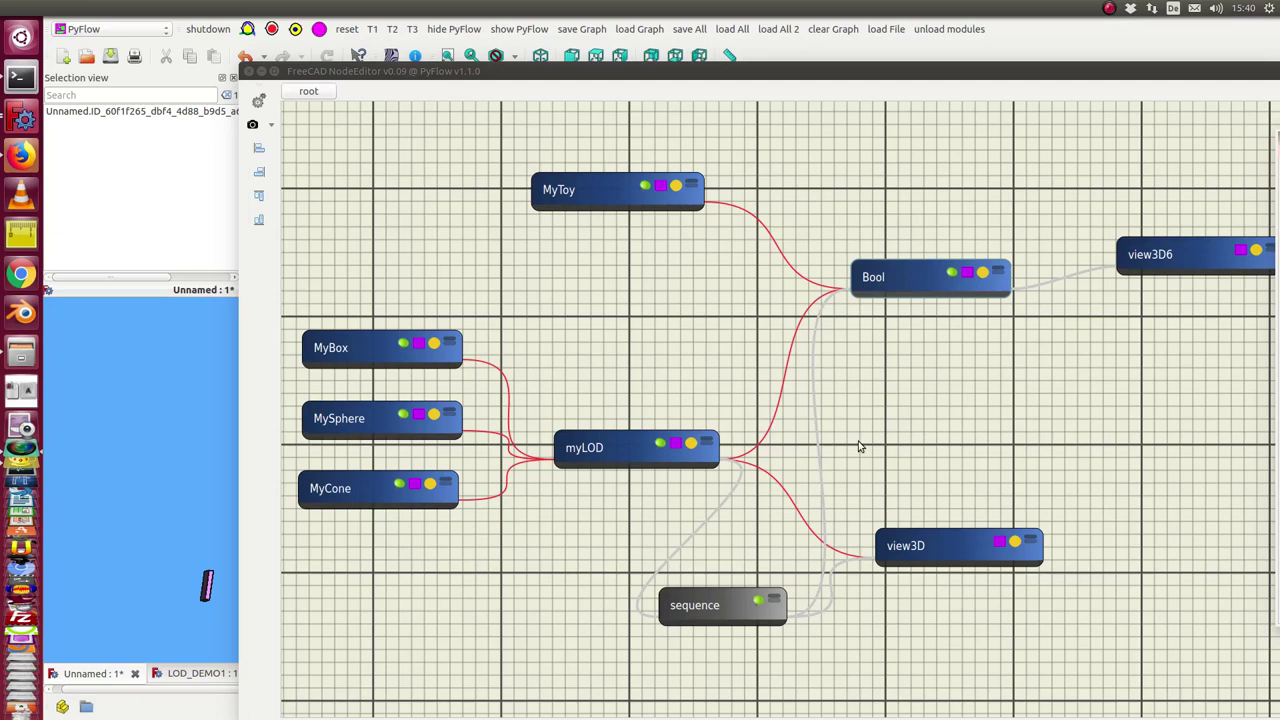
# Expand the myLOD node to reveal its LOD input and three ShapeLOD inputs
pyautogui.click(707, 443)
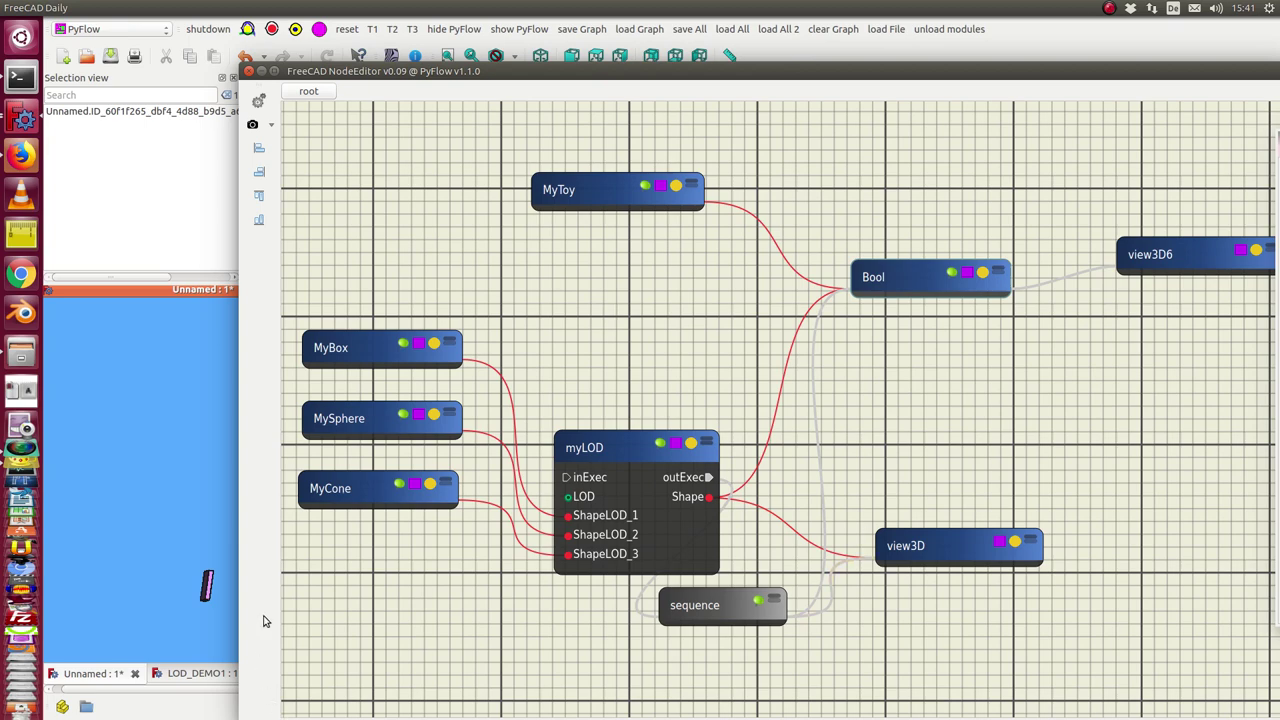
# Open the myLOD node's properties with the 3D views visible, placing the panel on the left
pyautogui.moveTo(834, 71); pyautogui.dragTo(1279, 44)
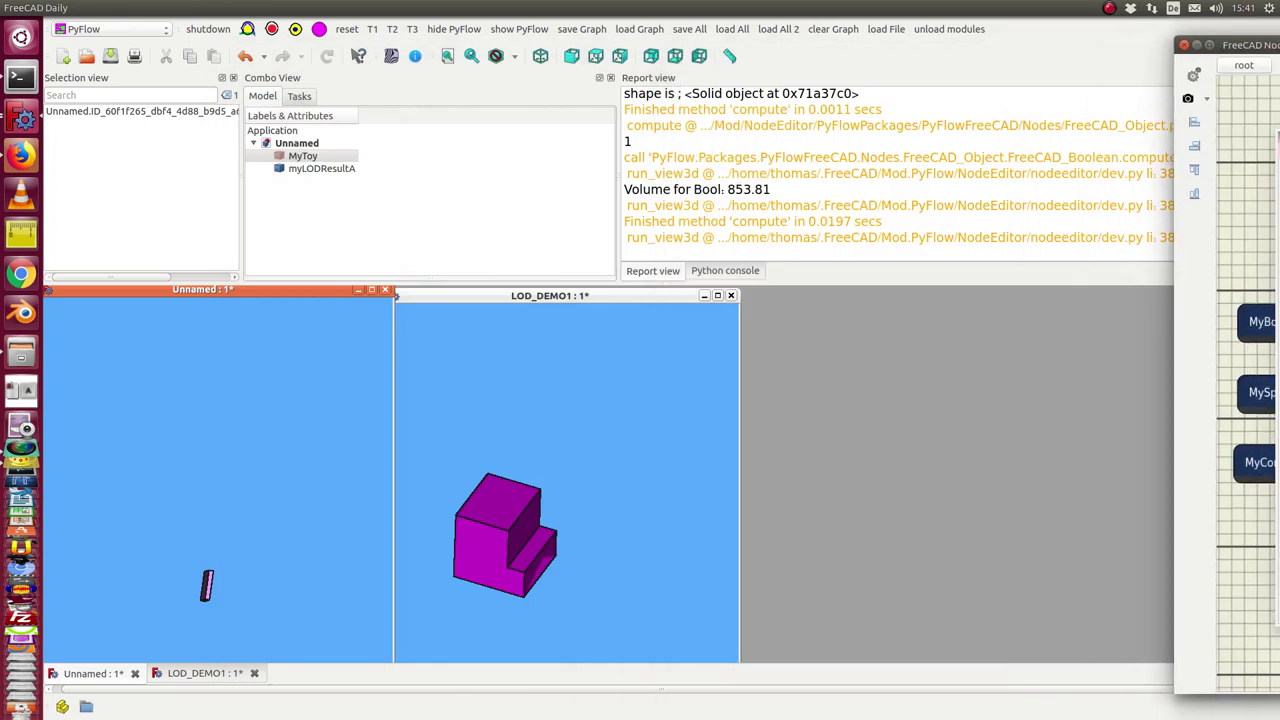
pyautogui.click(1190, 193)
pyautogui.moveTo(914, 151); pyautogui.dragTo(849, 154)
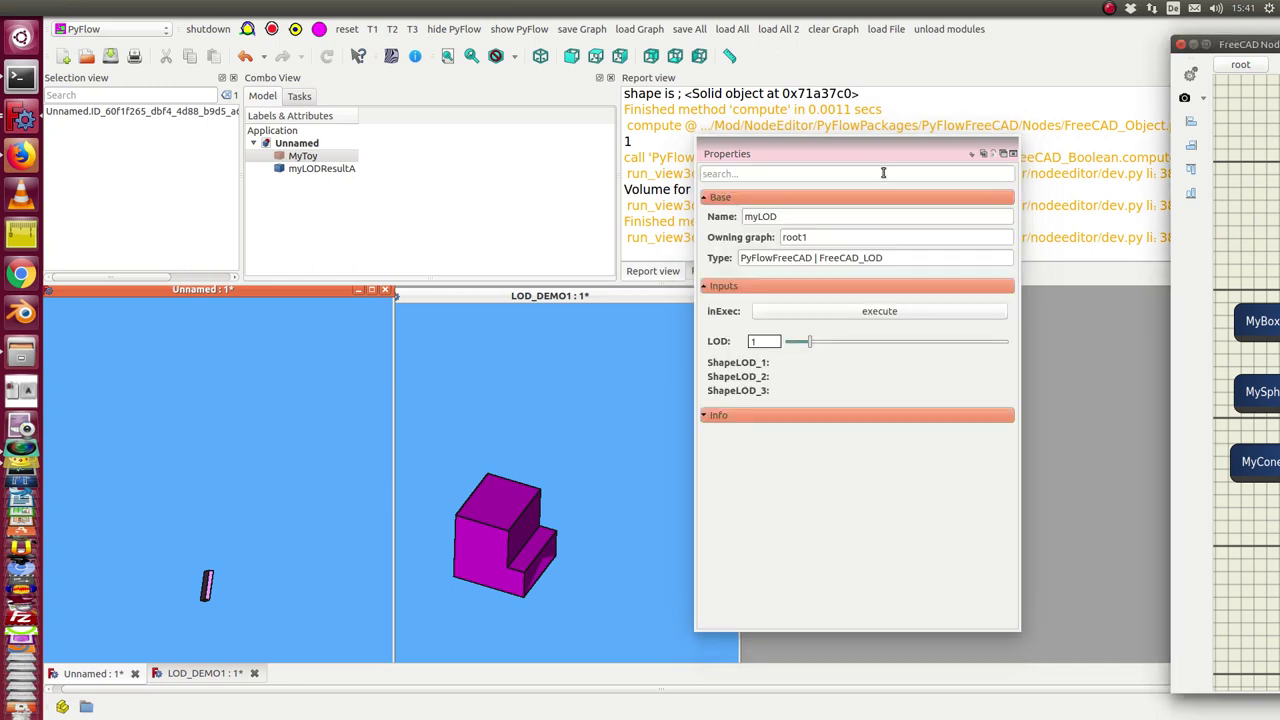
pyautogui.moveTo(836, 154); pyautogui.dragTo(564, 159)
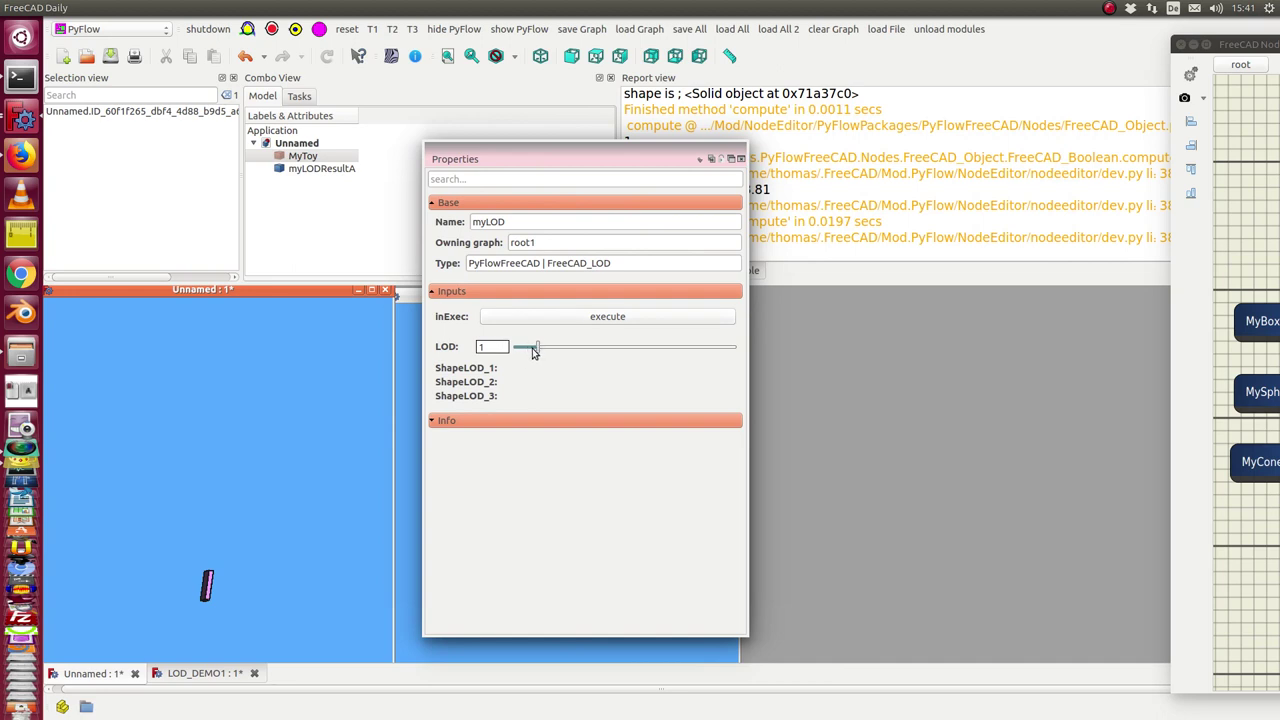
# Cycle myLOD's level of detail through 2 and 3, then back to 1
pyautogui.click(557, 350)
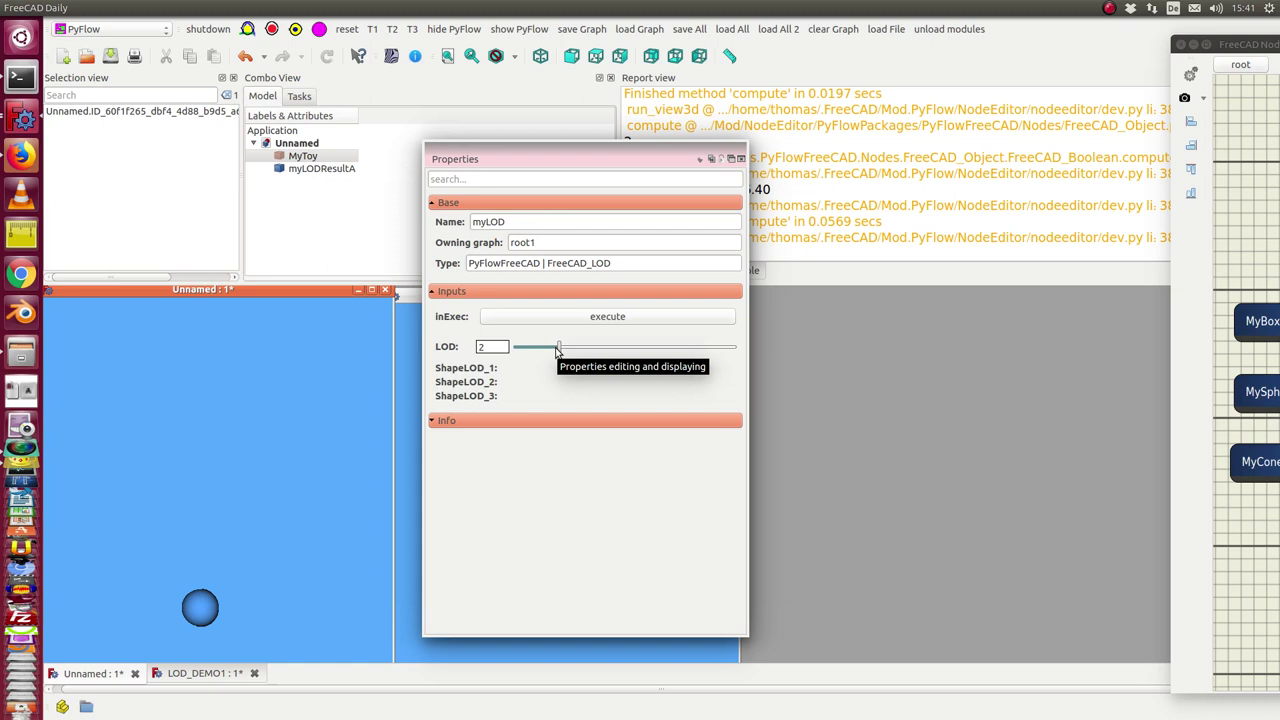
pyautogui.click(580, 350)
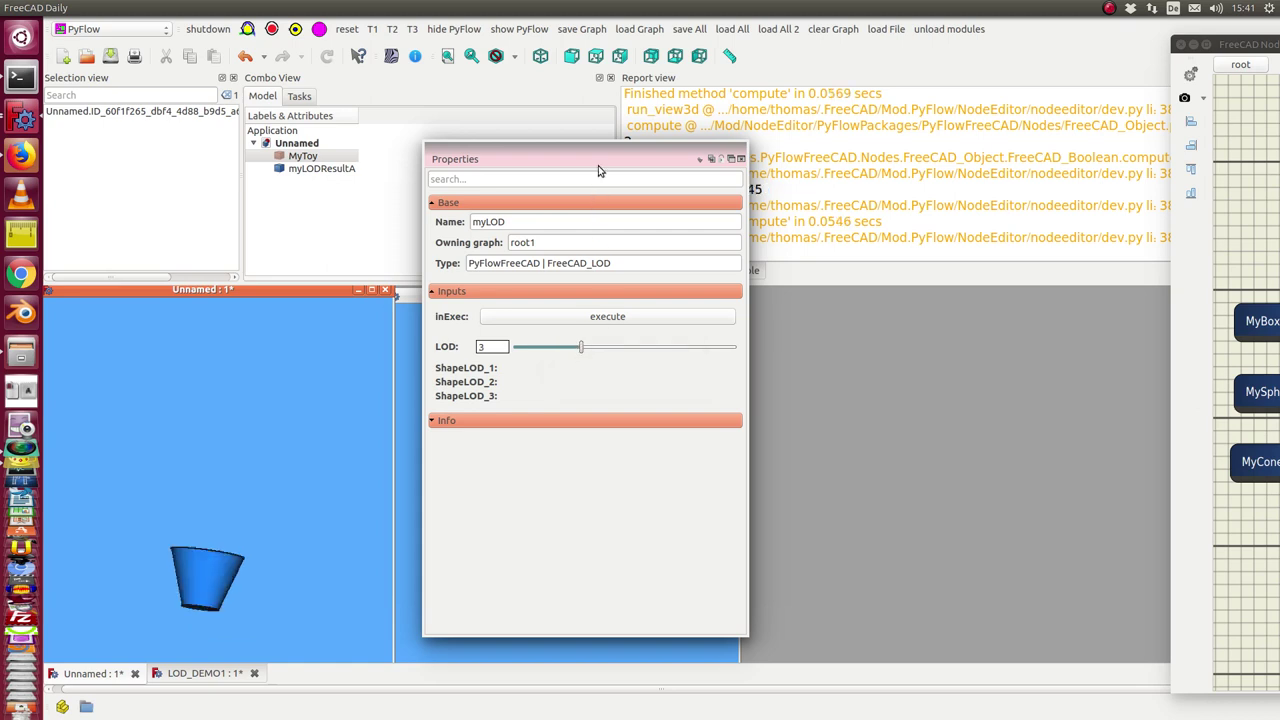
pyautogui.moveTo(558, 353); pyautogui.dragTo(537, 350)
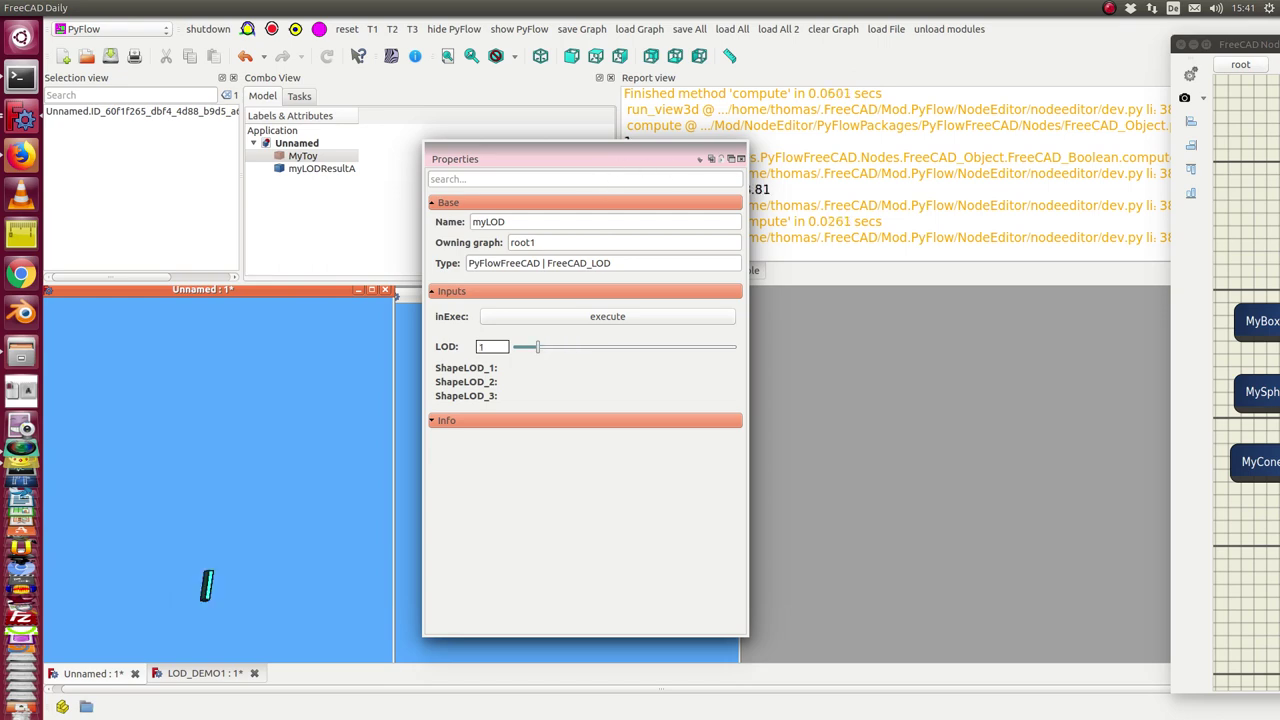
# Close the myLOD properties panel and move the node editor aside
pyautogui.click(519, 29)
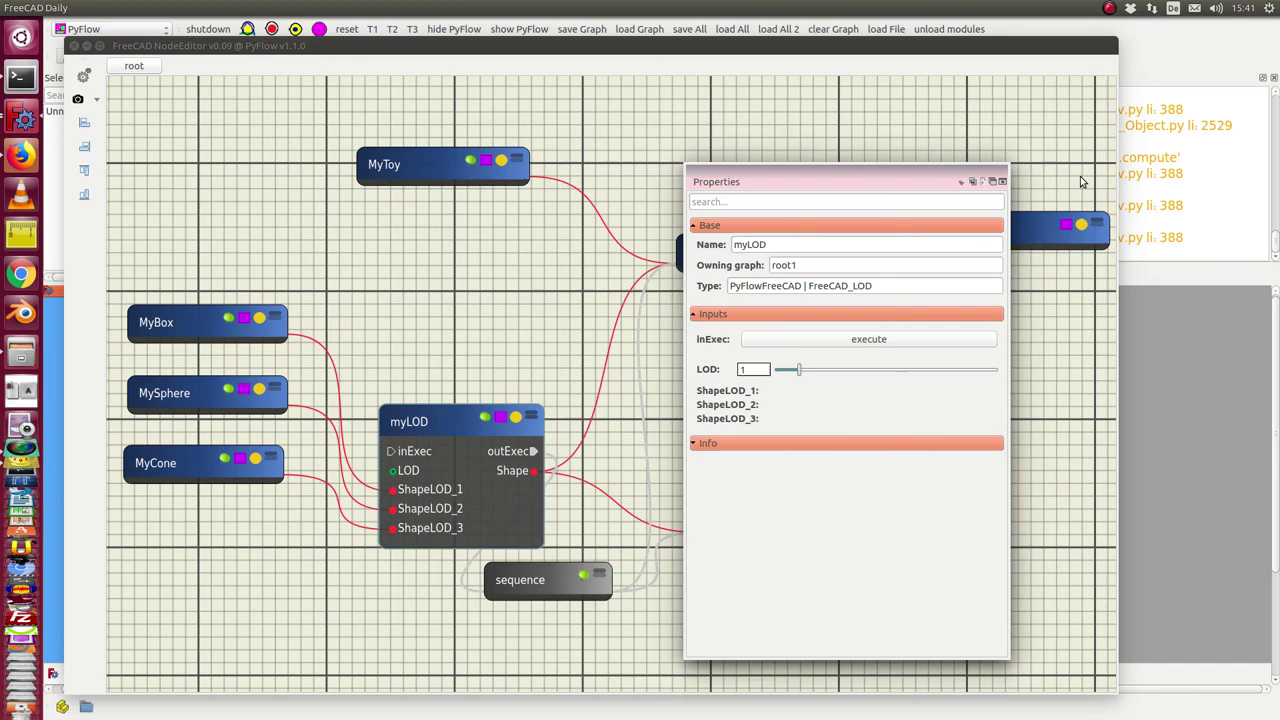
pyautogui.click(1002, 181)
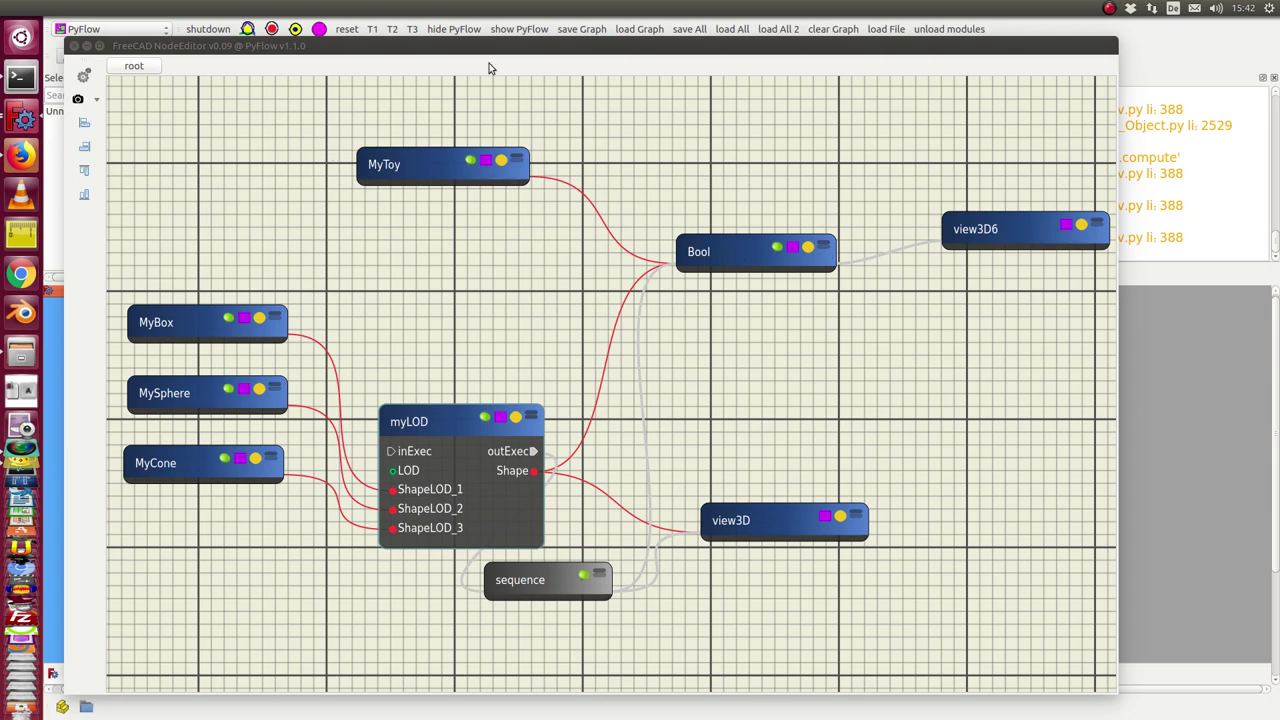
pyautogui.click(454, 28)
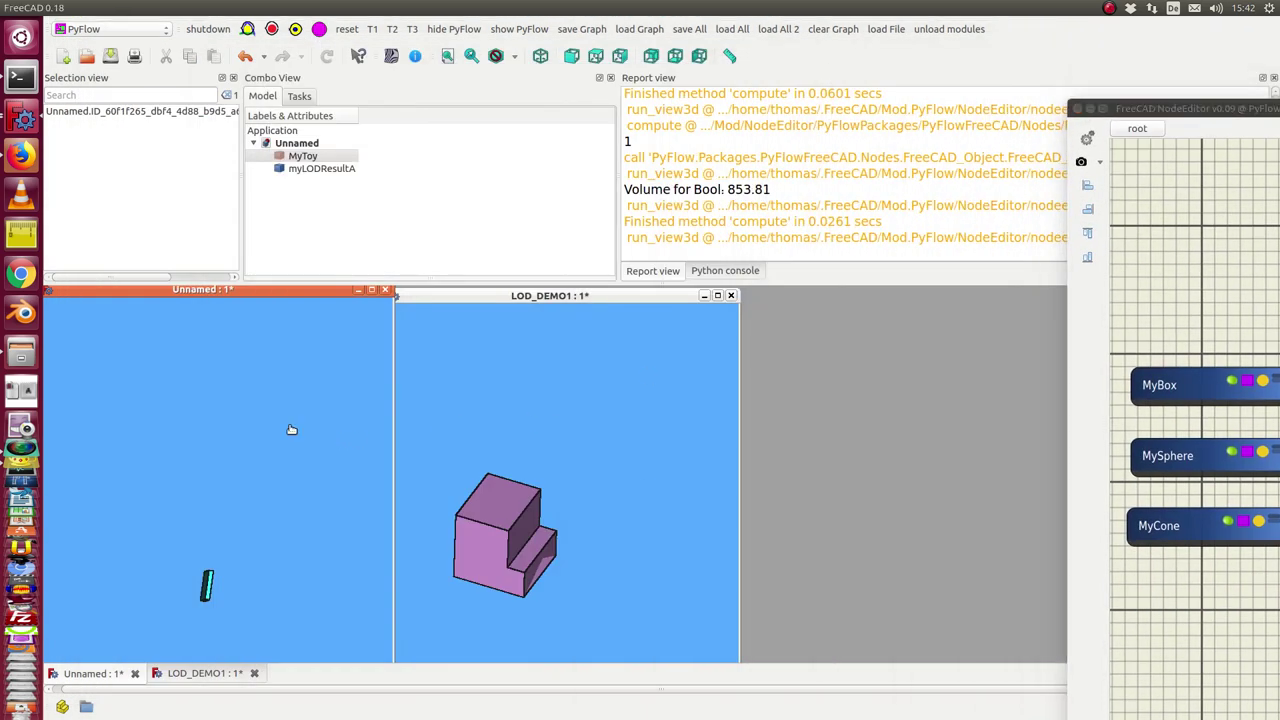
# Select MyToy in the Model tree and zoom in on it in the Unnamed view
pyautogui.click(308, 158)
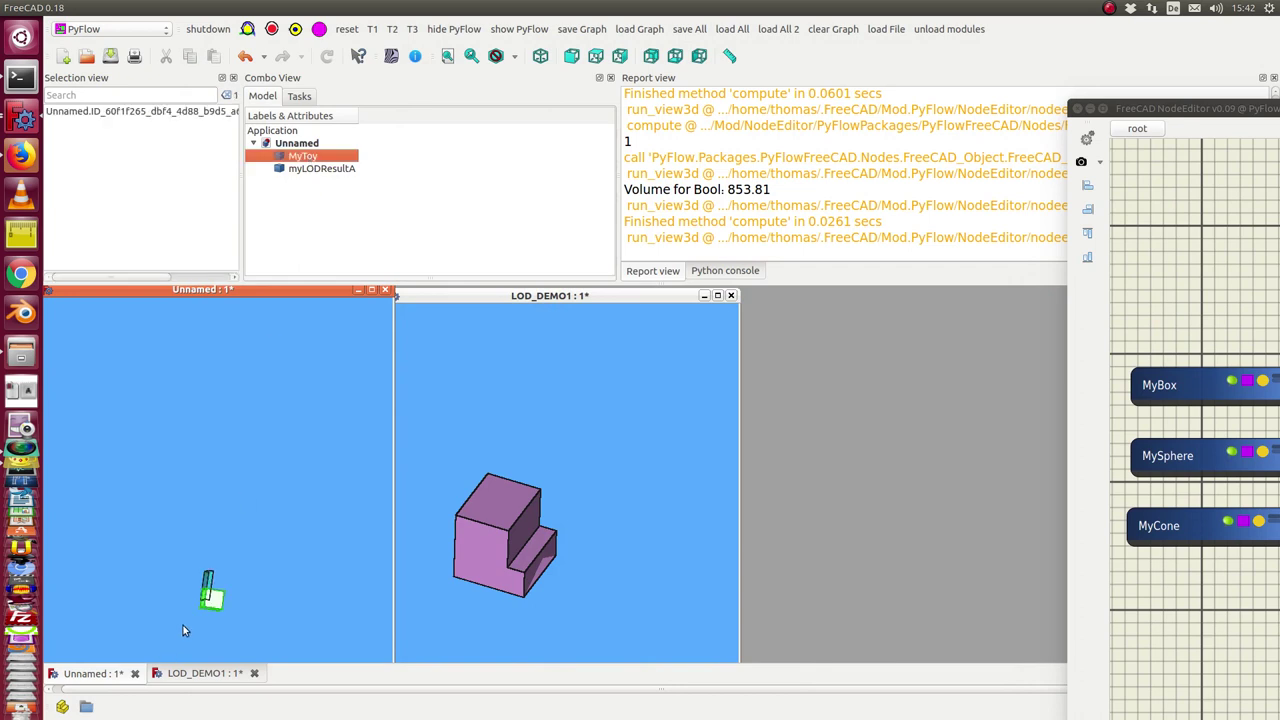
pyautogui.scroll(3, 215, 595)
pyautogui.moveTo(232, 597); pyautogui.dragTo(257, 508, button='middle')
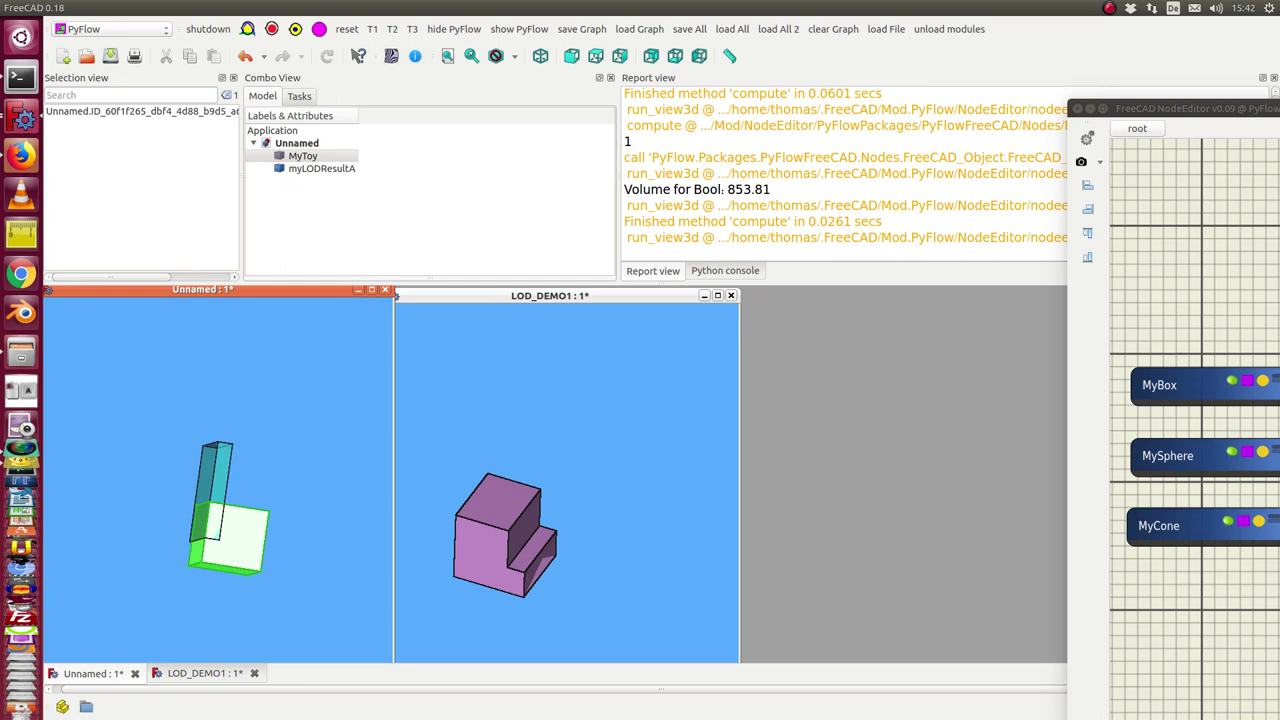
# Expand the Bool node and show its properties: objectname Bool, shapeOnly on, mode cut
pyautogui.click(1071, 101)
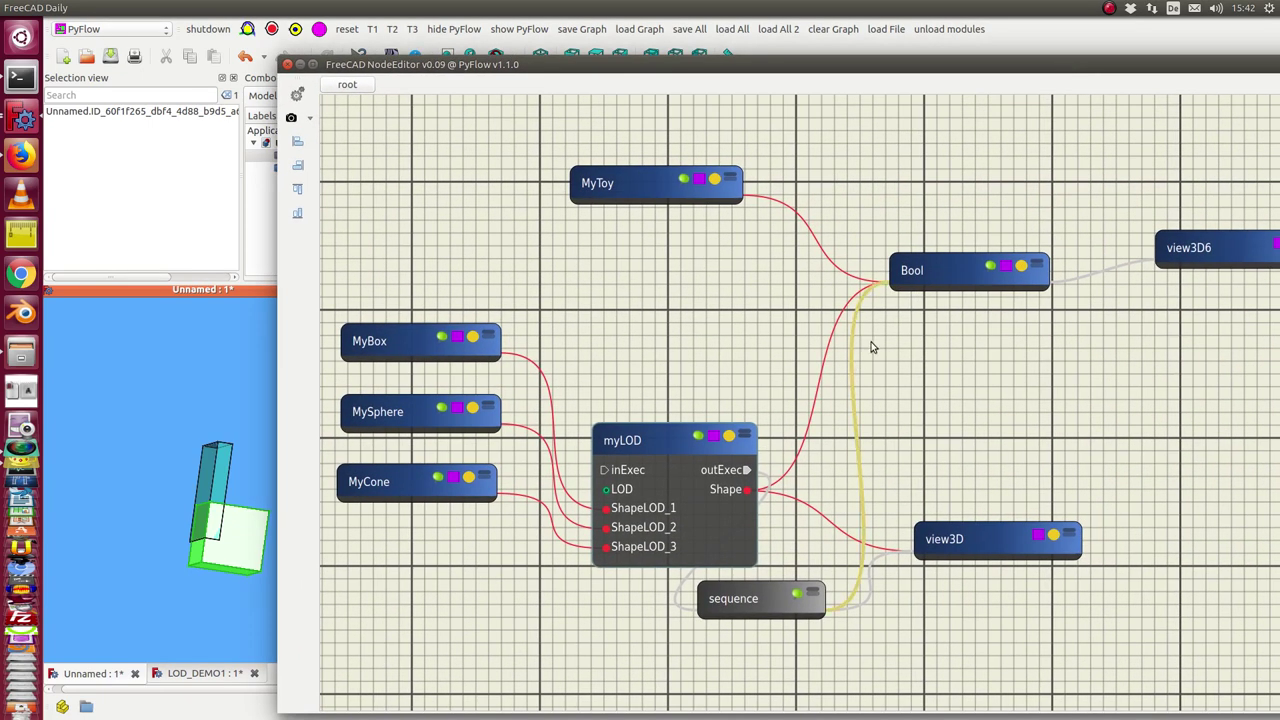
pyautogui.doubleClick(988, 264)
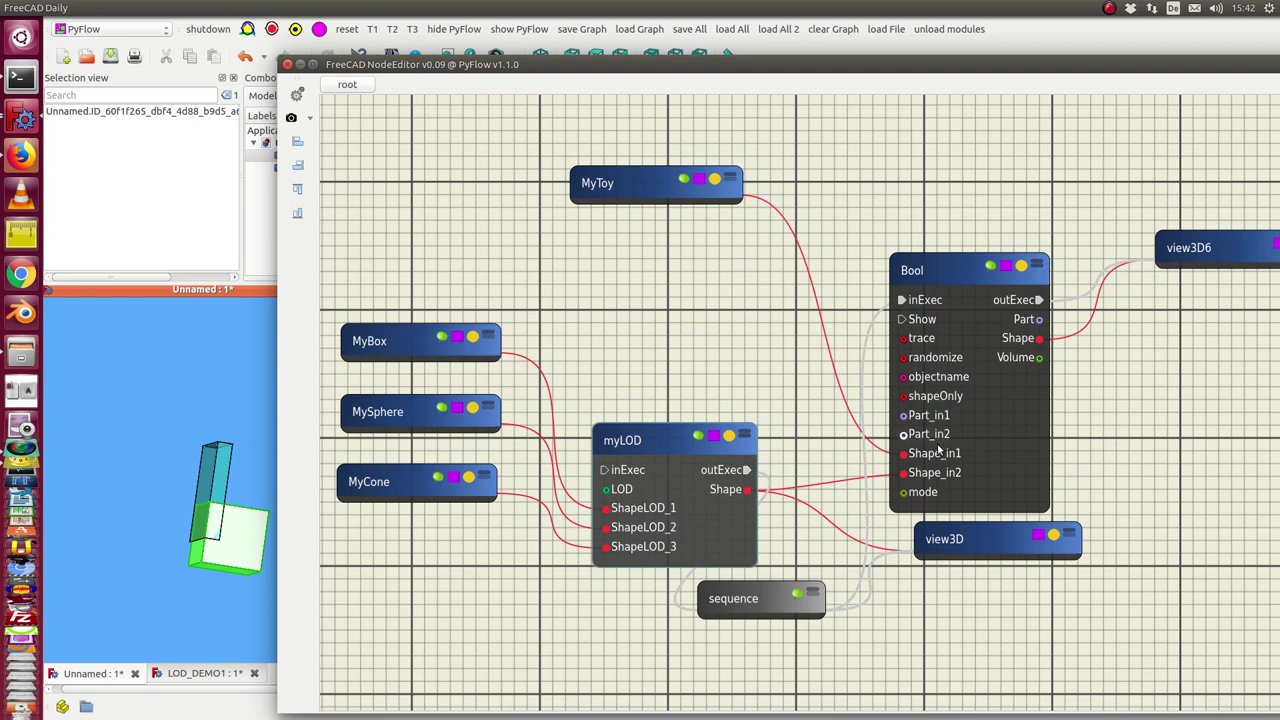
pyautogui.click(962, 286)
pyautogui.moveTo(1268, 172); pyautogui.dragTo(622, 220)
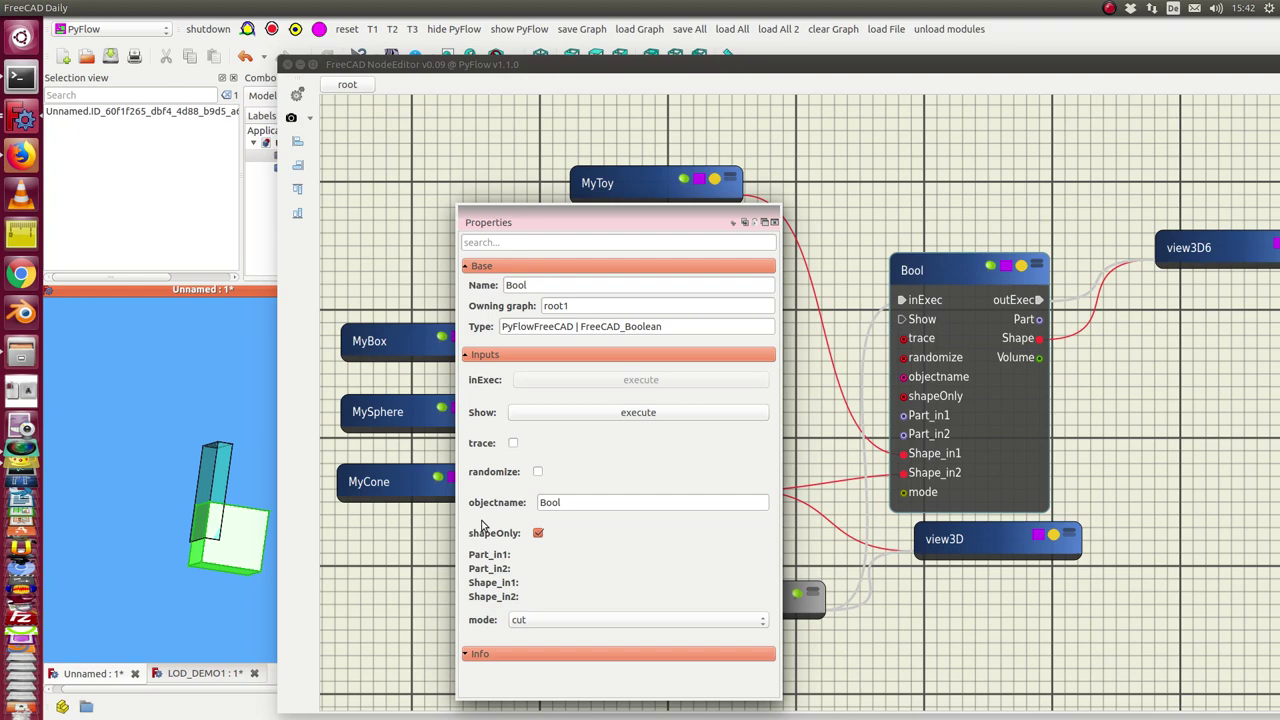
pyautogui.moveTo(563, 229); pyautogui.dragTo(1066, 316)
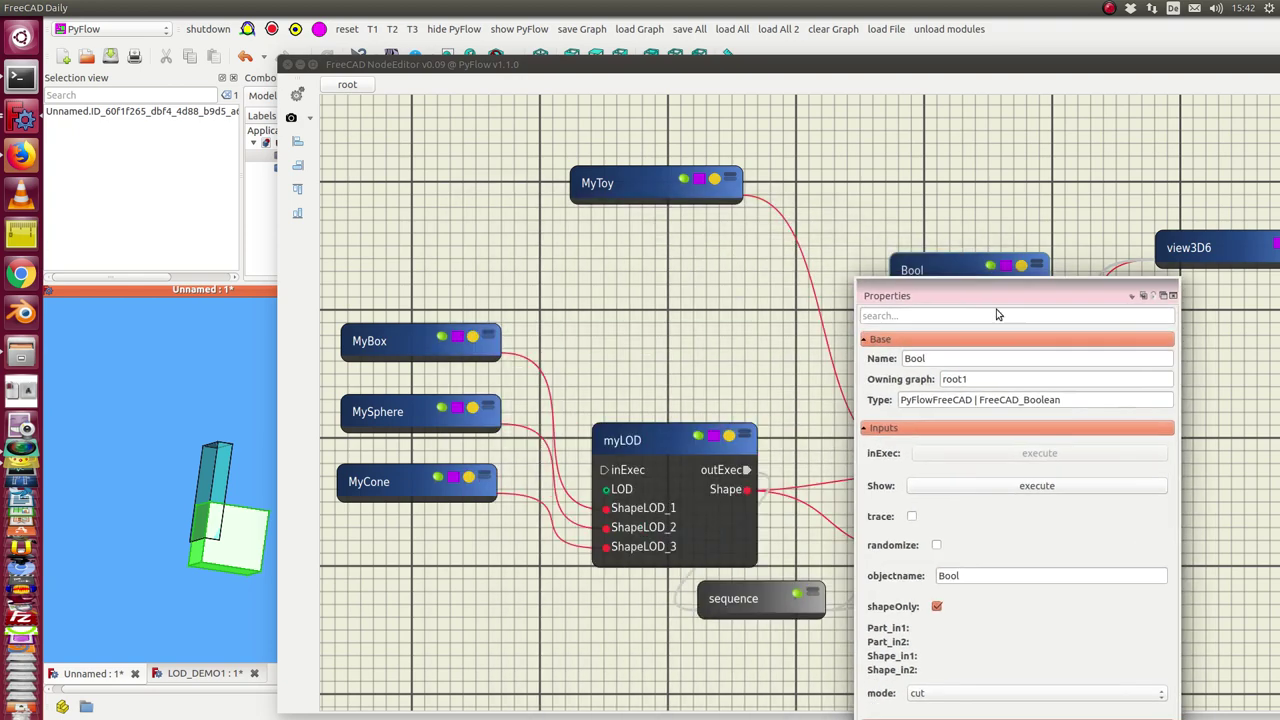
pyautogui.moveTo(797, 64); pyautogui.dragTo(686, 36)
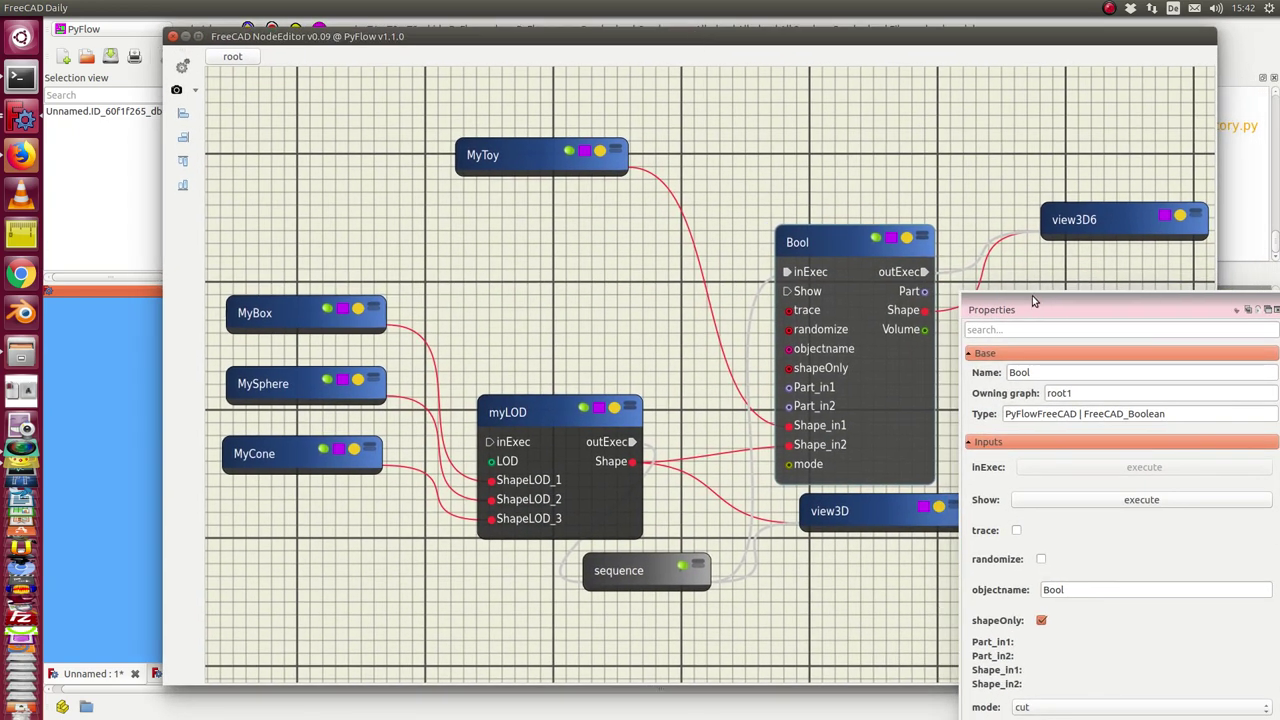
pyautogui.moveTo(1032, 300); pyautogui.dragTo(1080, 320)
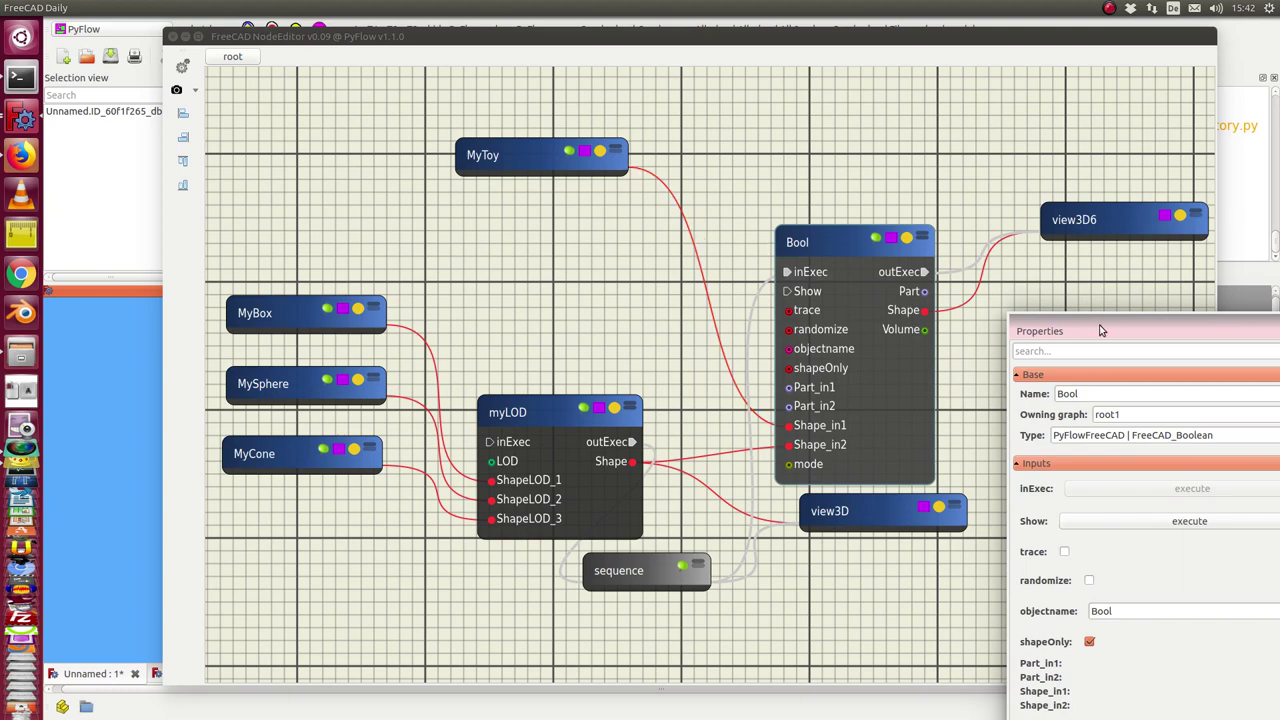
pyautogui.moveTo(1100, 330); pyautogui.dragTo(508, 120)
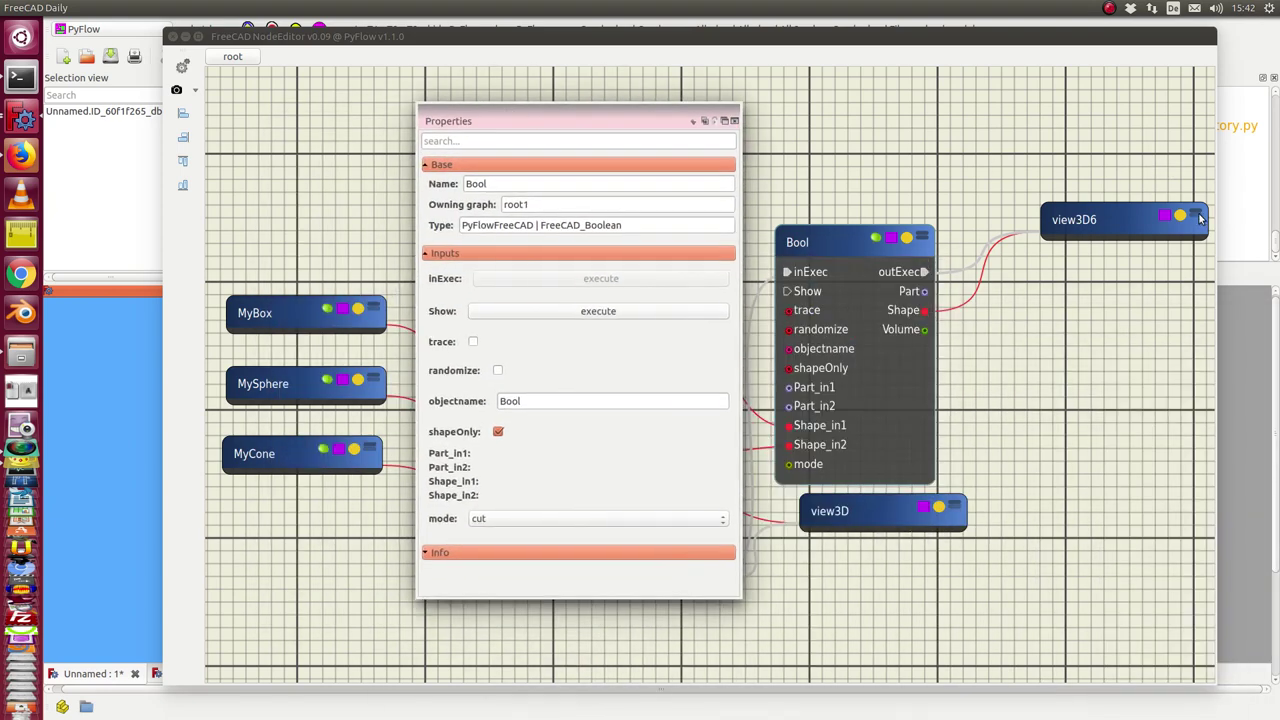
# Expand view3D6 and view3D, inspecting their Boolresult/LOD_DEMO and myLODResultA properties
pyautogui.click(1200, 218)
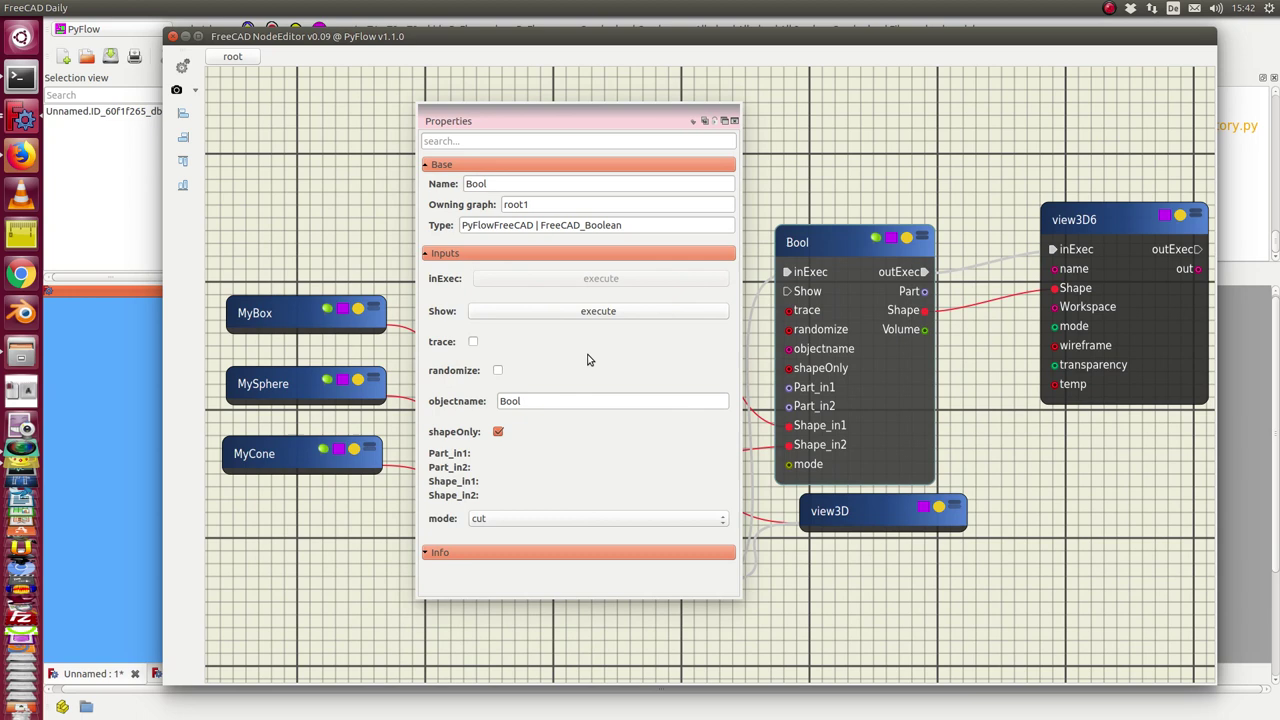
pyautogui.click(1109, 230)
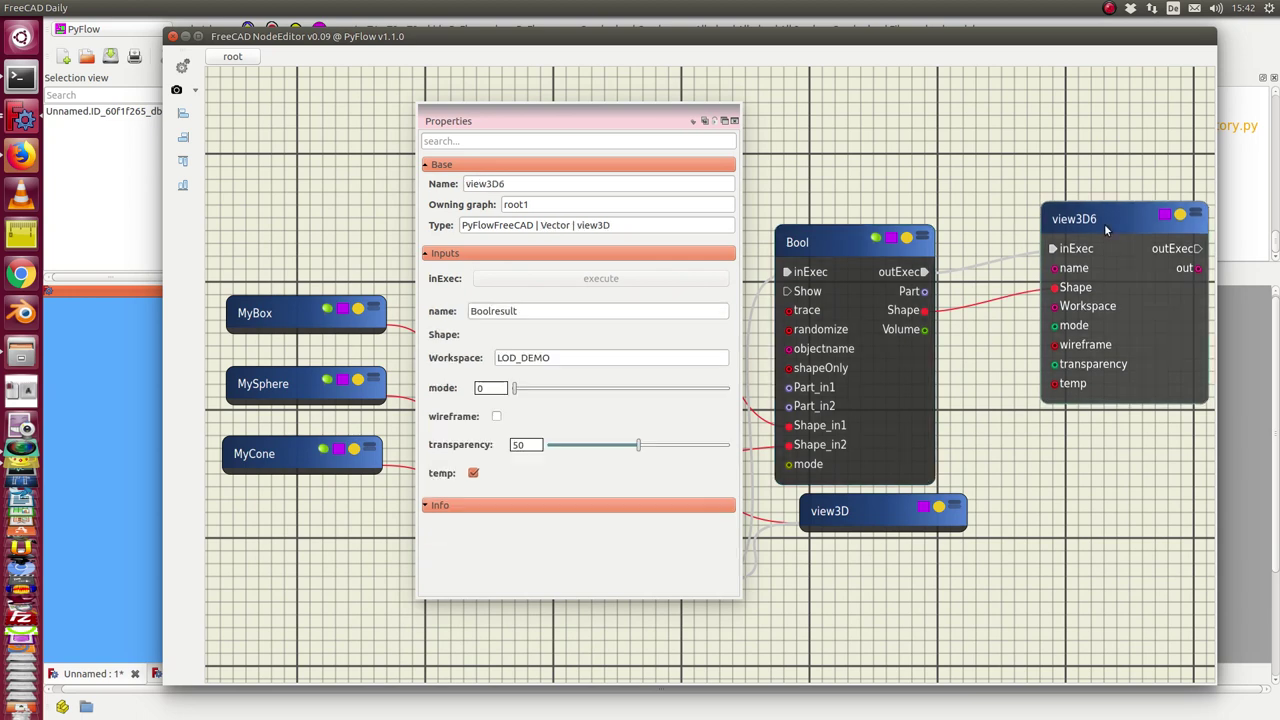
pyautogui.click(878, 512)
pyautogui.click(954, 508)
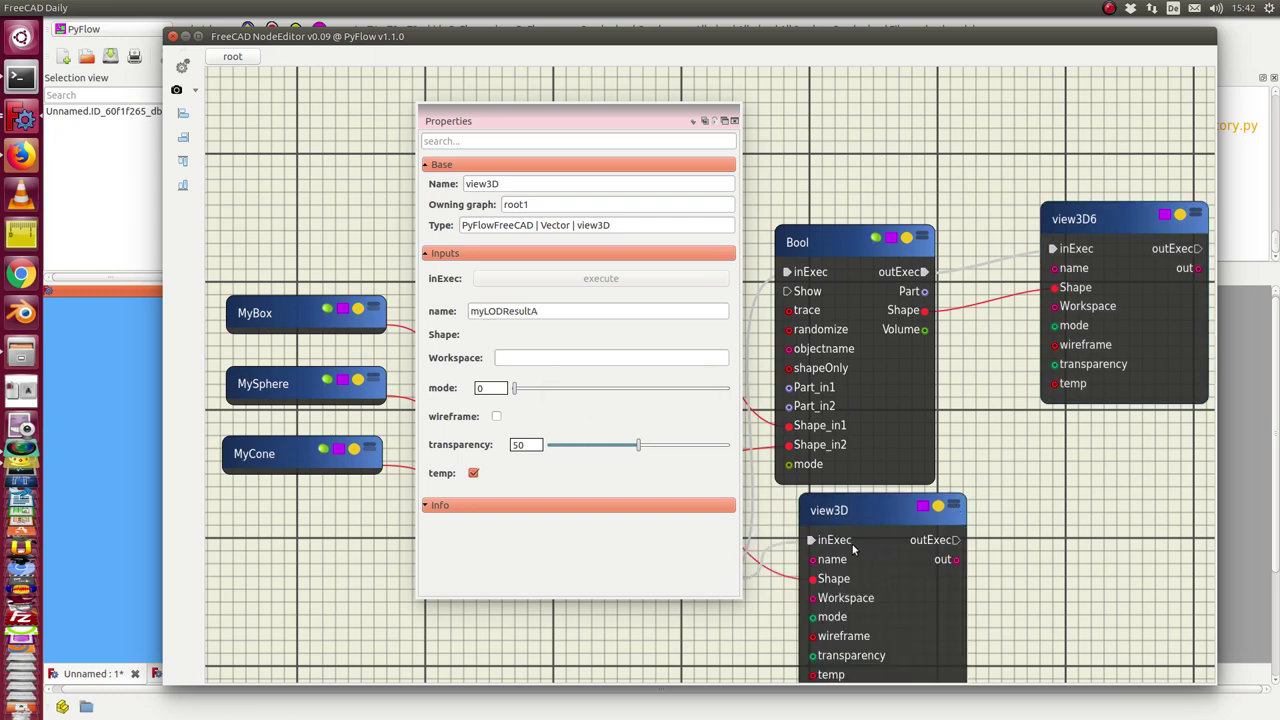
pyautogui.moveTo(870, 513); pyautogui.dragTo(871, 512)
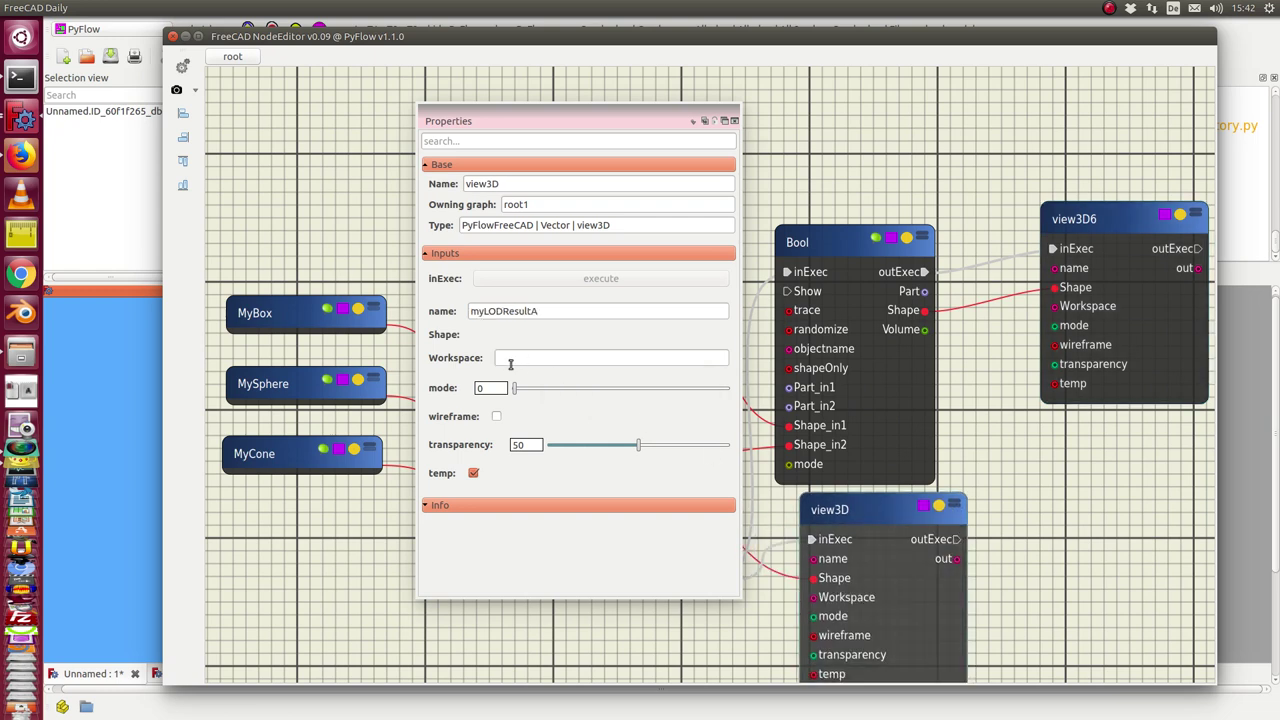
# Recheck view3D6's properties, then close the panel and move the editor aside
pyautogui.click(1110, 218)
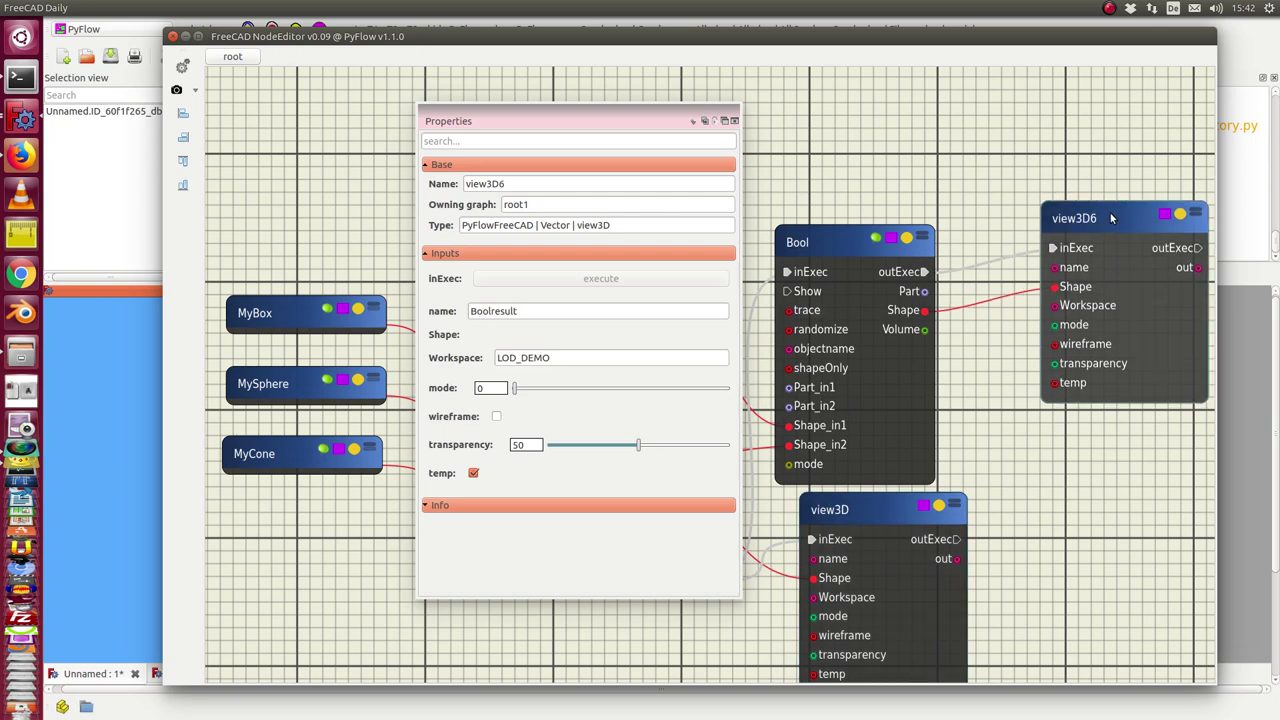
pyautogui.moveTo(536, 120); pyautogui.dragTo(1087, 123)
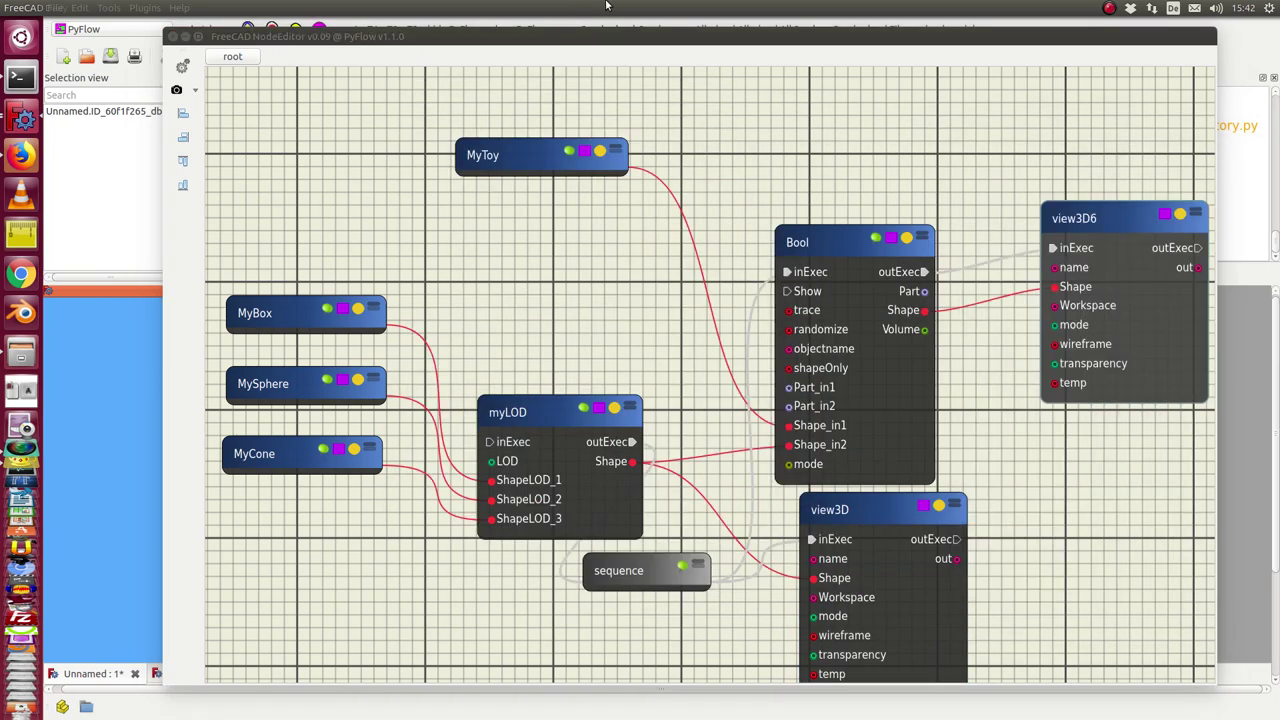
pyautogui.moveTo(591, 36); pyautogui.dragTo(1258, 40)
# Set myLOD's level of detail to 2 and orbit the LOD_DEMO1 solid to face front
pyautogui.click(672, 480)
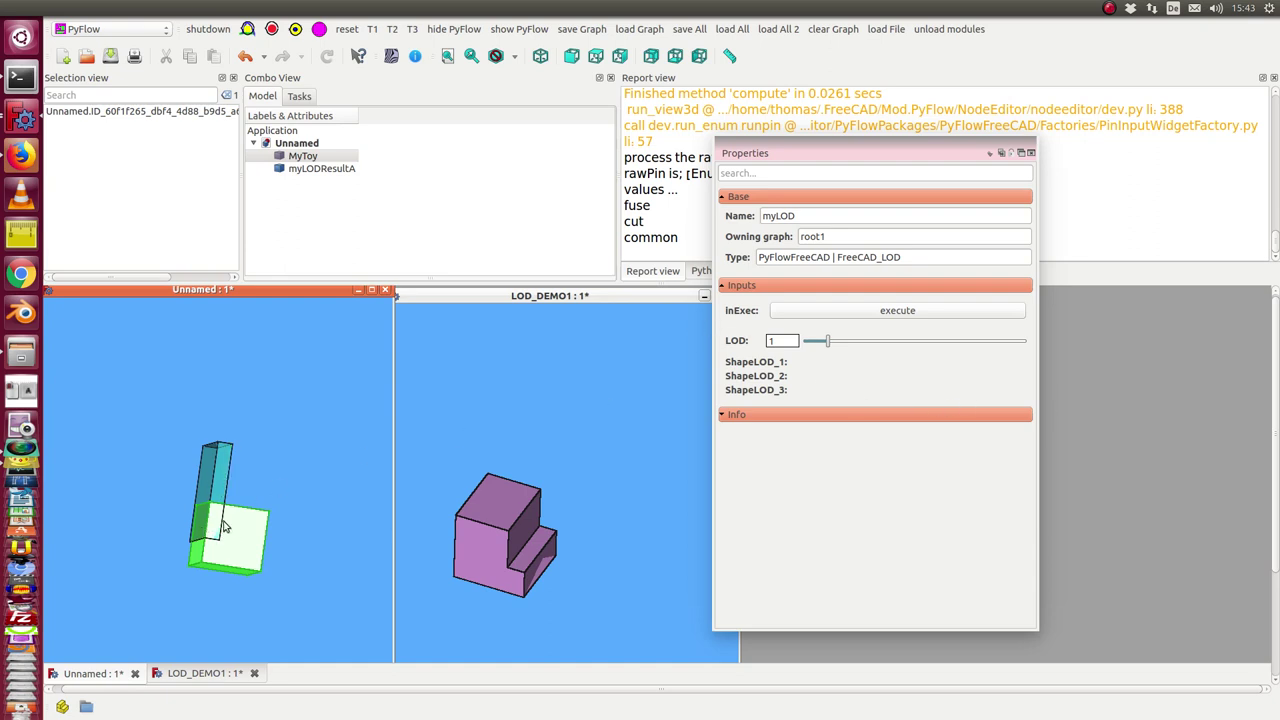
pyautogui.click(839, 346)
pyautogui.click(839, 346)
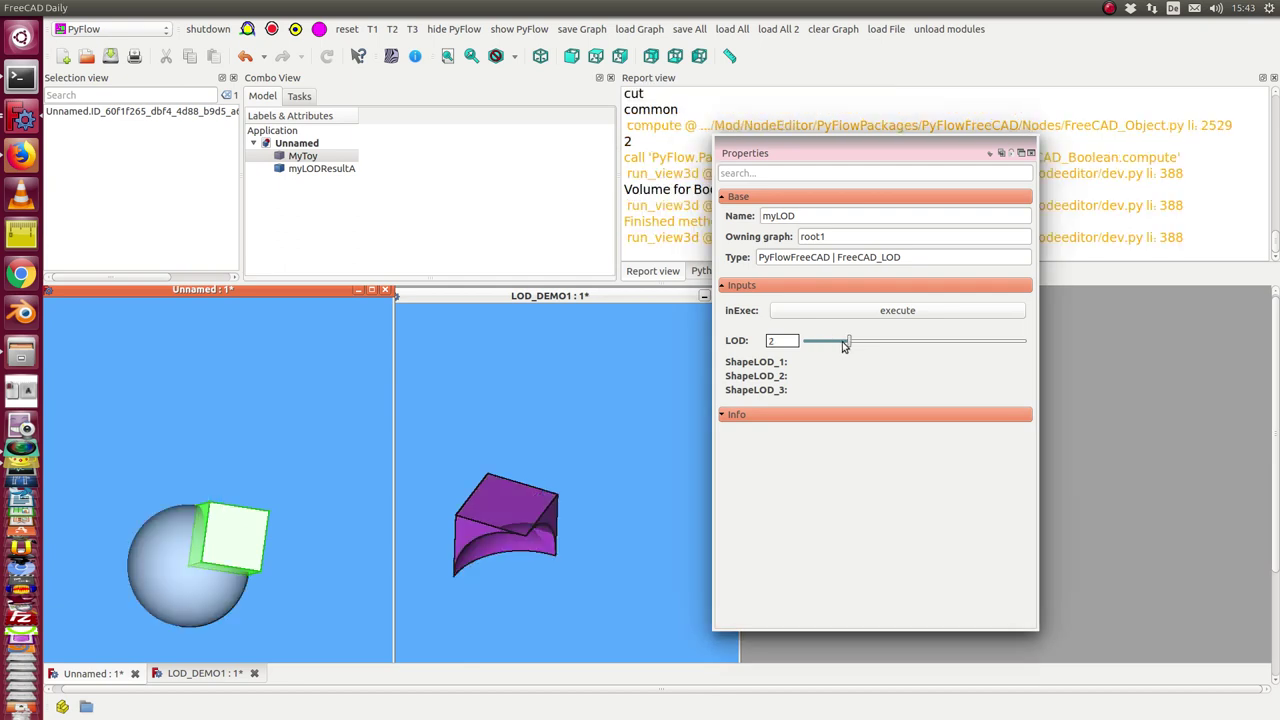
pyautogui.click(523, 574)
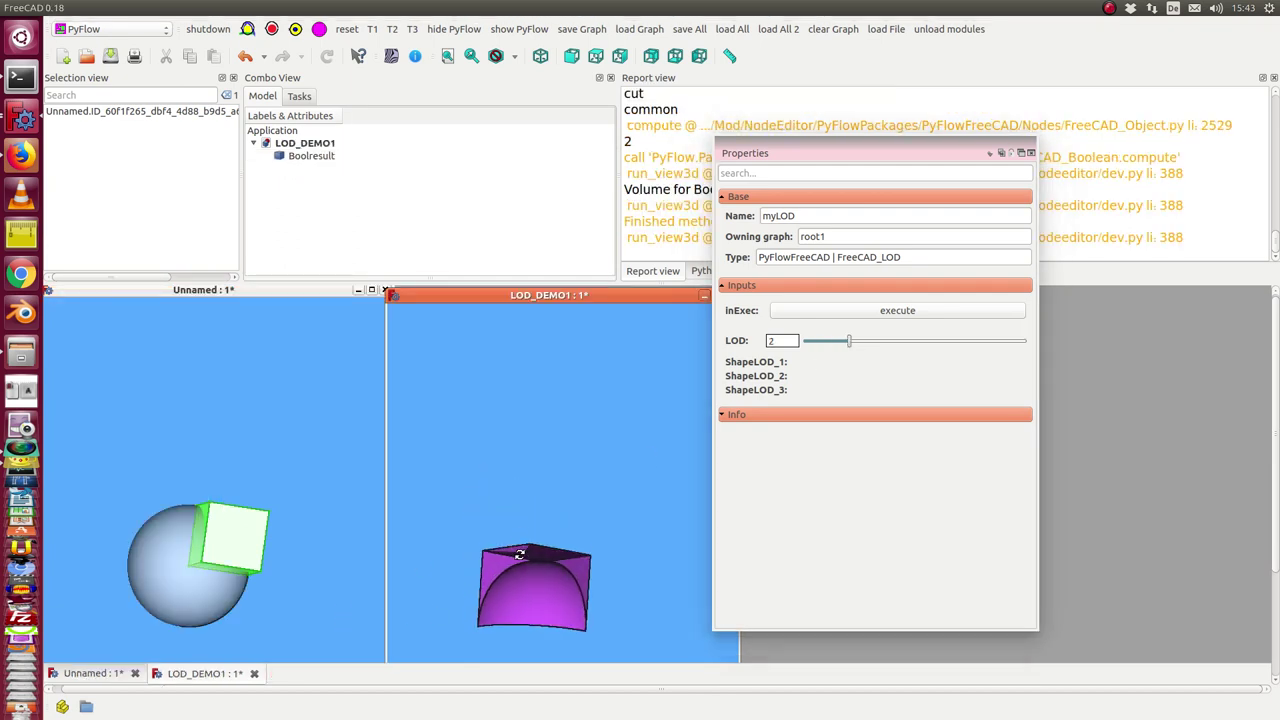
pyautogui.moveTo(523, 574); pyautogui.dragTo(102, 568)
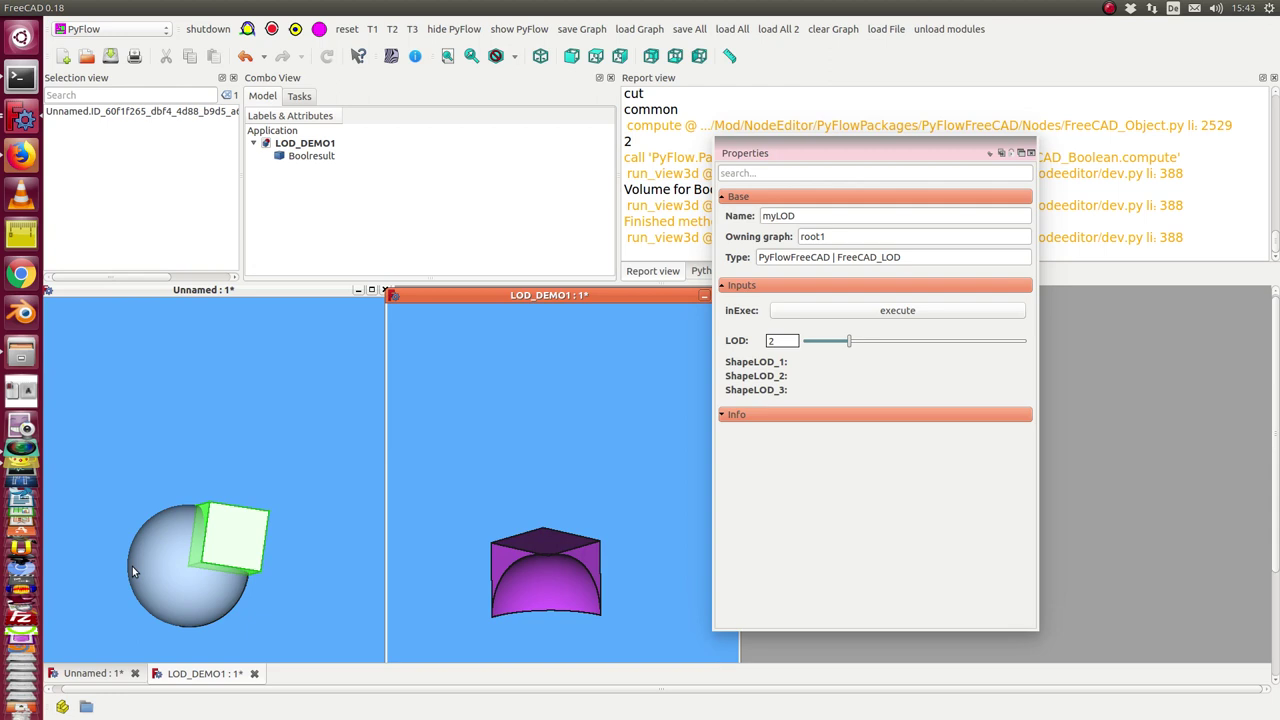
# Raise the level of detail to 3 and view the recomputed shape from a new angle
pyautogui.click(870, 346)
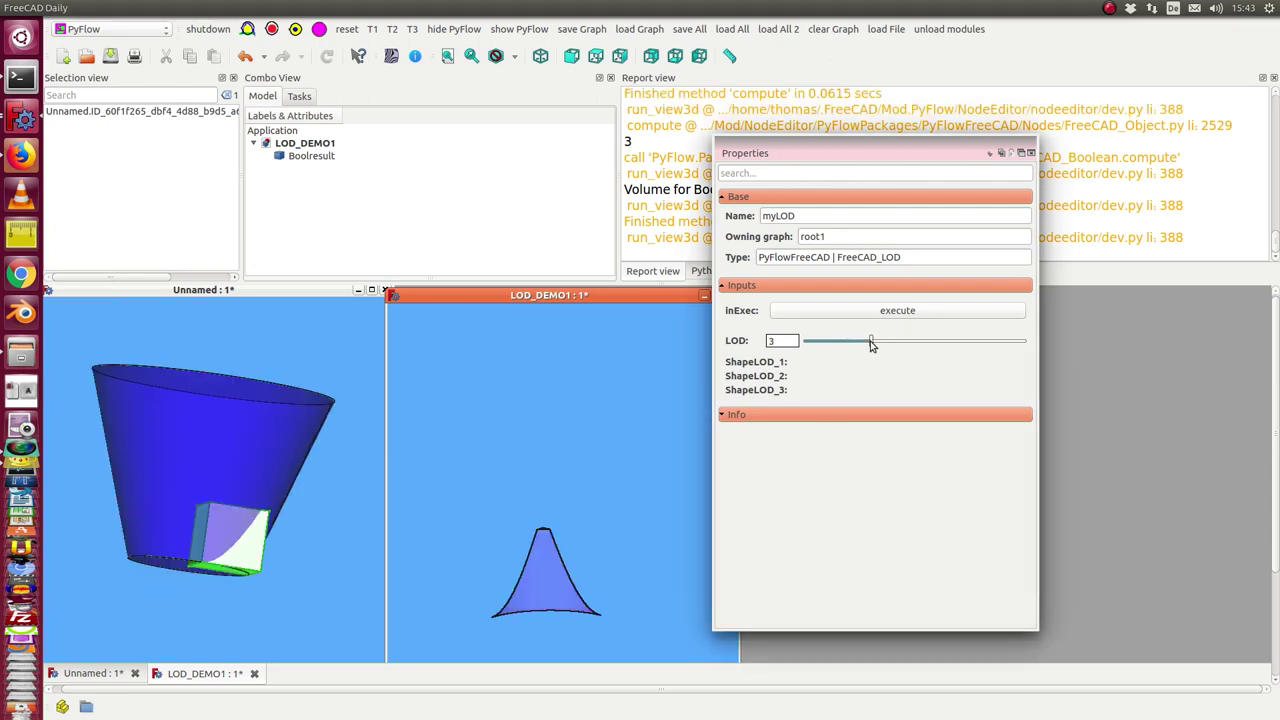
pyautogui.moveTo(547, 509); pyautogui.dragTo(487, 518)
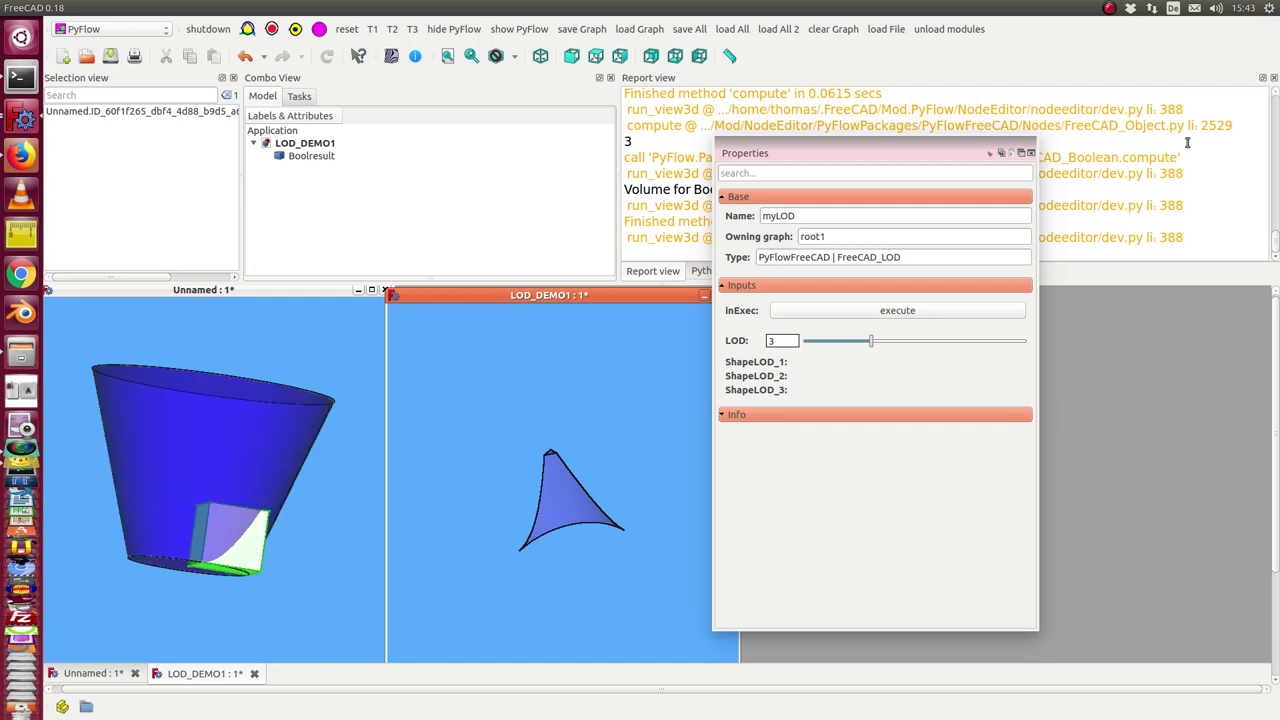
pyautogui.moveTo(988, 157); pyautogui.dragTo(1279, 444)
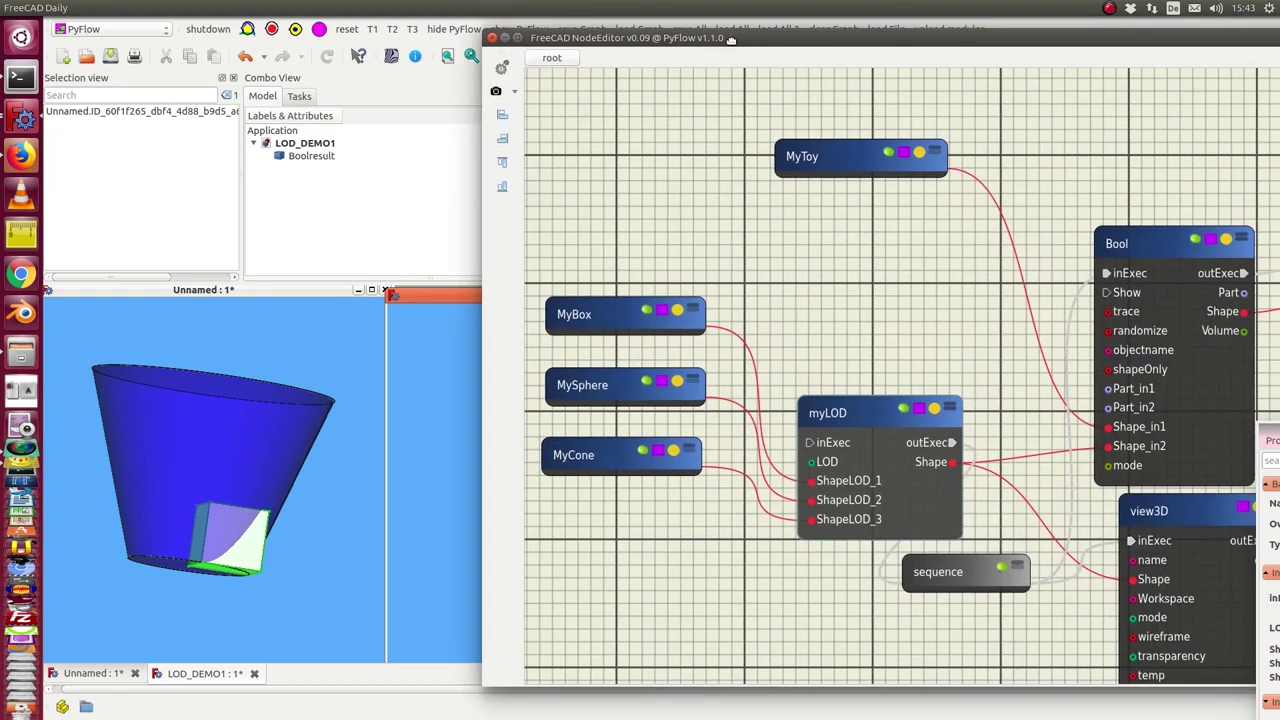
# Bring the MyBox, MySphere, MyCone and myLOD node graph into view beside LOD_DEMO1
pyautogui.moveTo(734, 50); pyautogui.dragTo(955, 55)
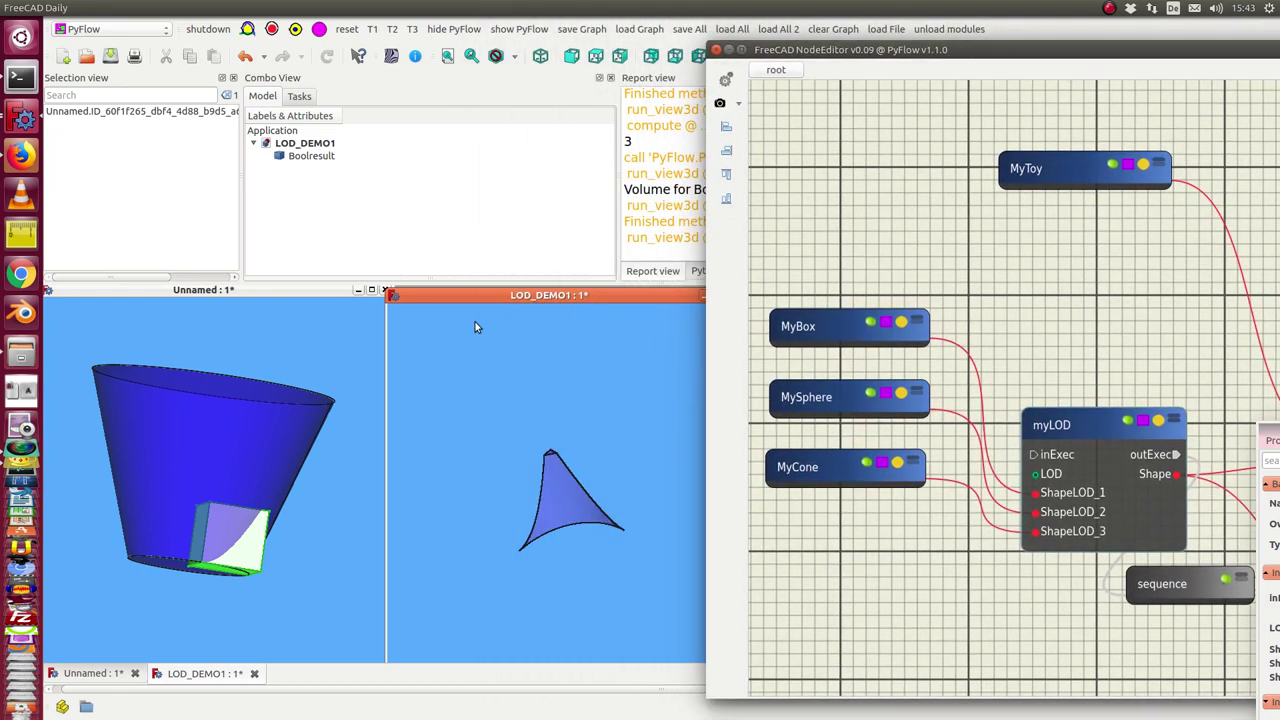
pyautogui.scroll(4, 436, 512)
pyautogui.click(463, 436)
pyautogui.scroll(-5, 470, 450)
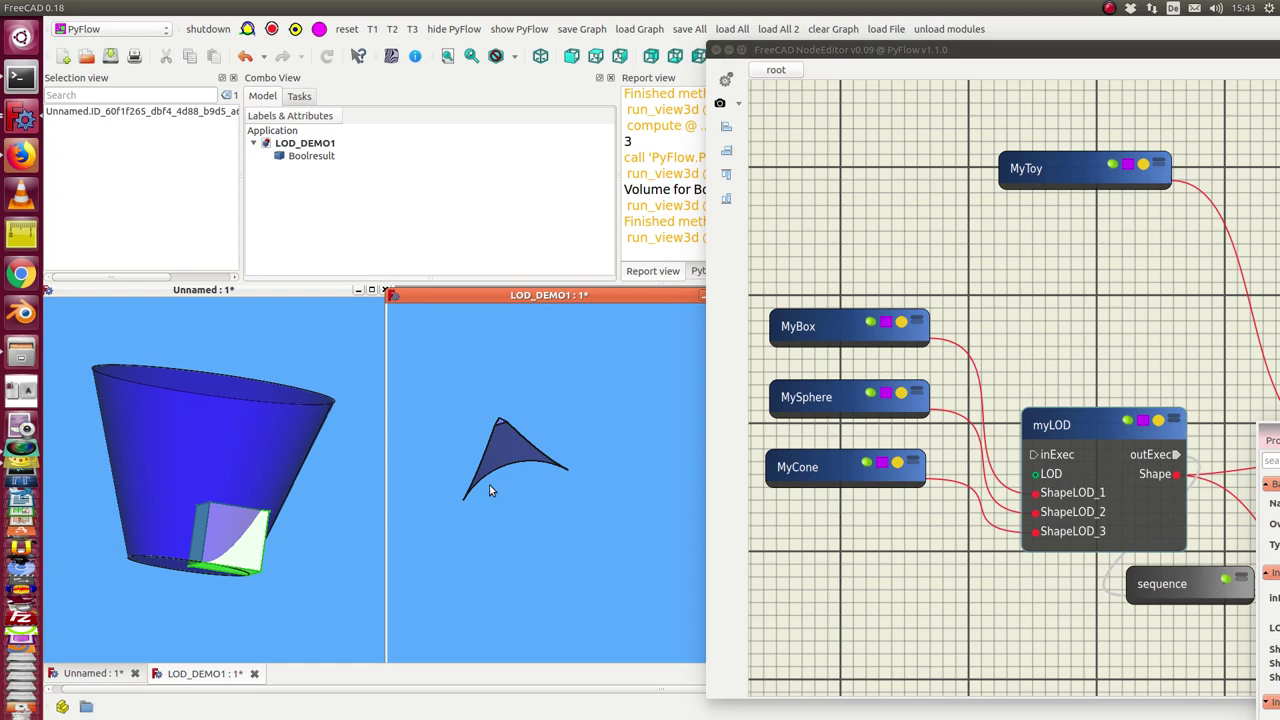
pyautogui.moveTo(652, 297); pyautogui.dragTo(522, 307)
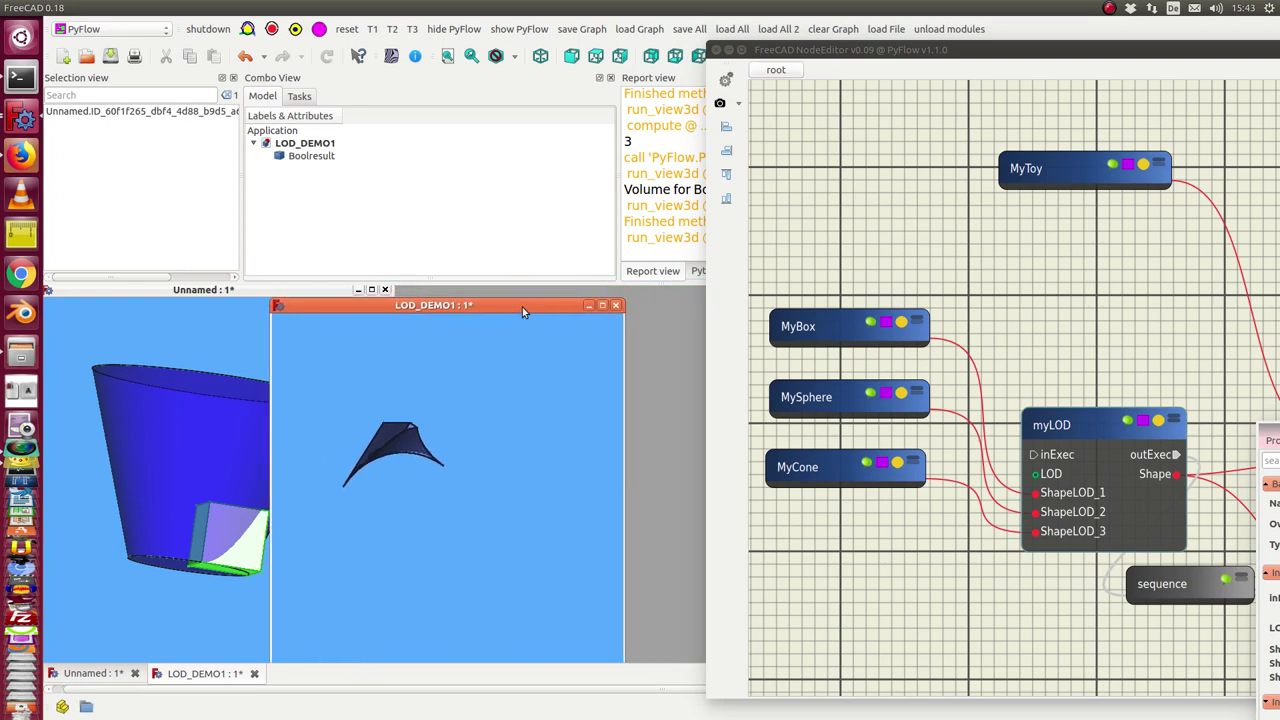
# Maximize the LOD_DEMO1 view, then zoom and orbit the curved three-cornered shape
pyautogui.doubleClick(585, 302)
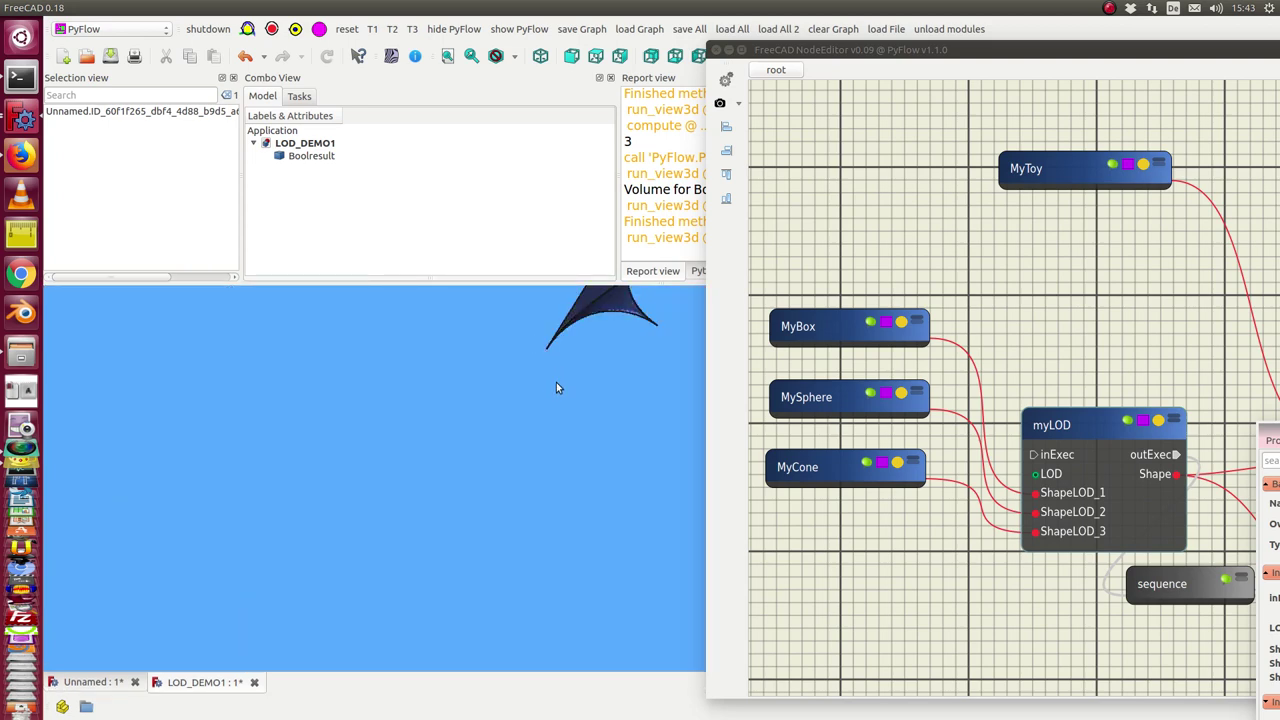
pyautogui.moveTo(557, 388); pyautogui.dragTo(469, 322, button='middle')
pyautogui.scroll(3, 435, 454)
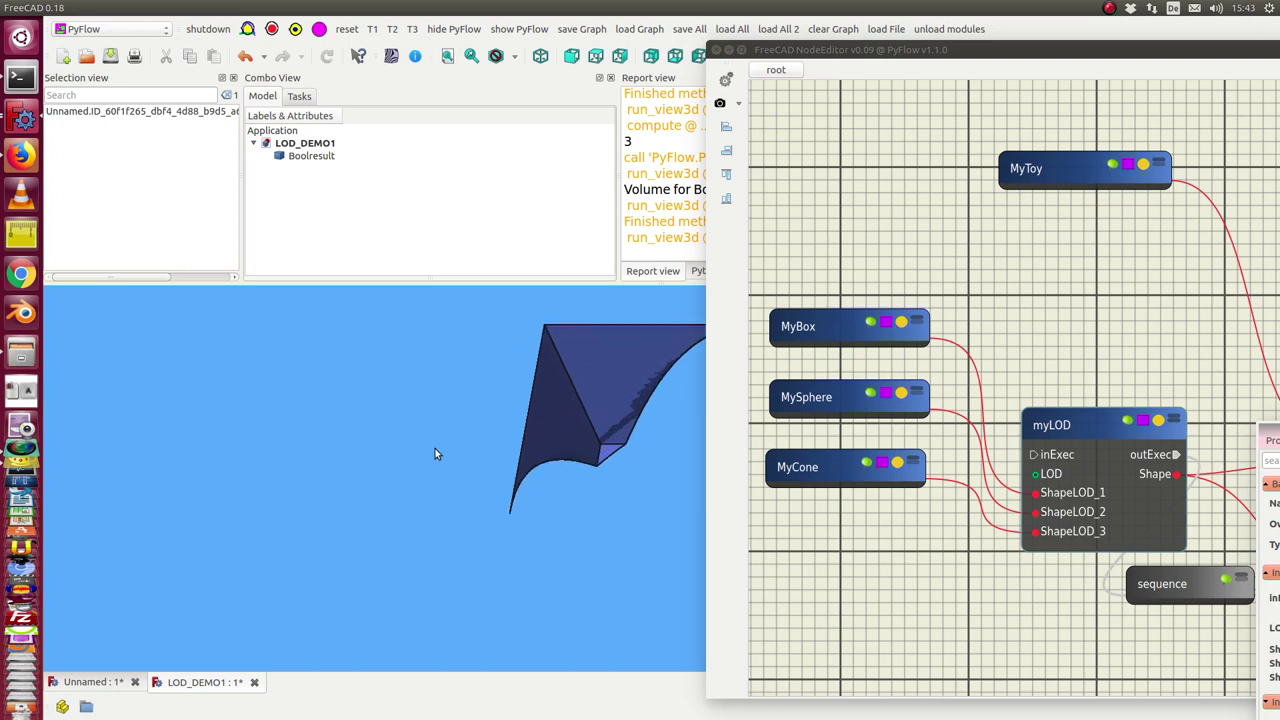
pyautogui.moveTo(570, 550)
pyautogui.mouseDown(button='middle')
pyautogui.moveTo(480, 508)
pyautogui.moveTo(523, 443)
pyautogui.moveTo(649, 429)
pyautogui.moveTo(645, 465)
pyautogui.moveTo(445, 451)
pyautogui.moveTo(231, 483)
pyautogui.mouseUp(button='middle')
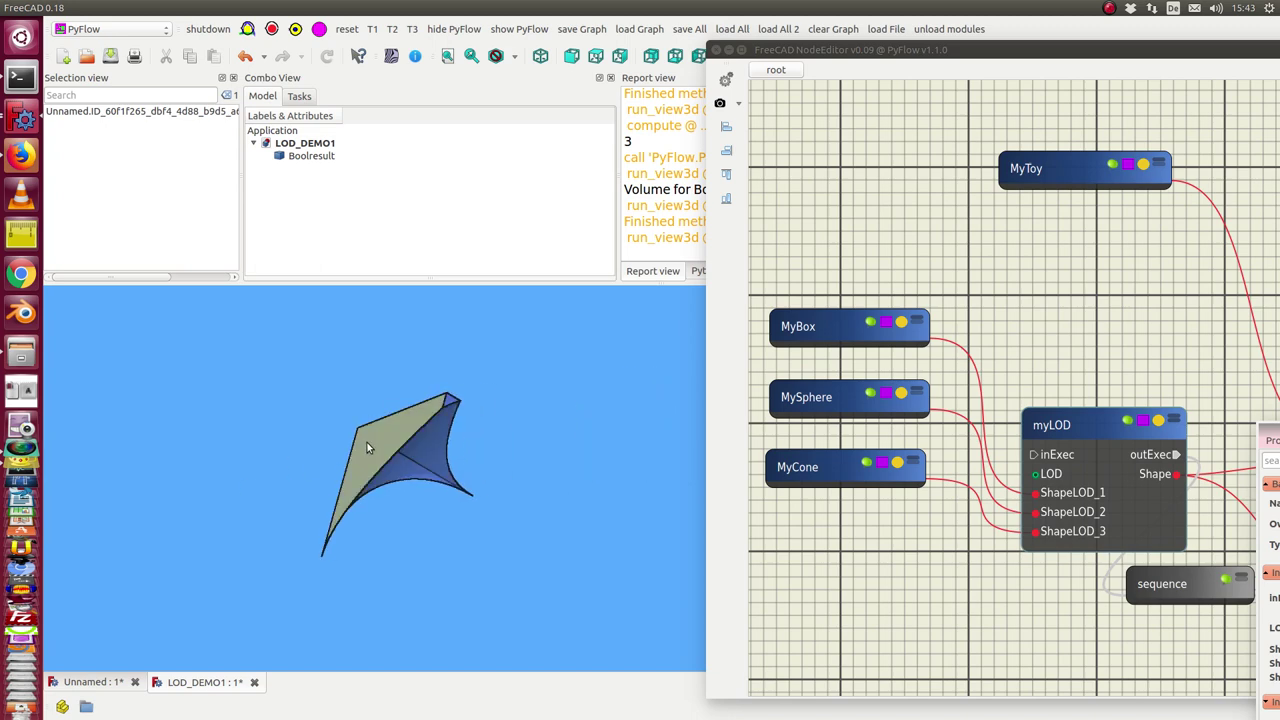
# Select Boolresult's Face2, Face4, Face3 and Edge2 together in the LOD_DEMO1 view
pyautogui.click(367, 441)
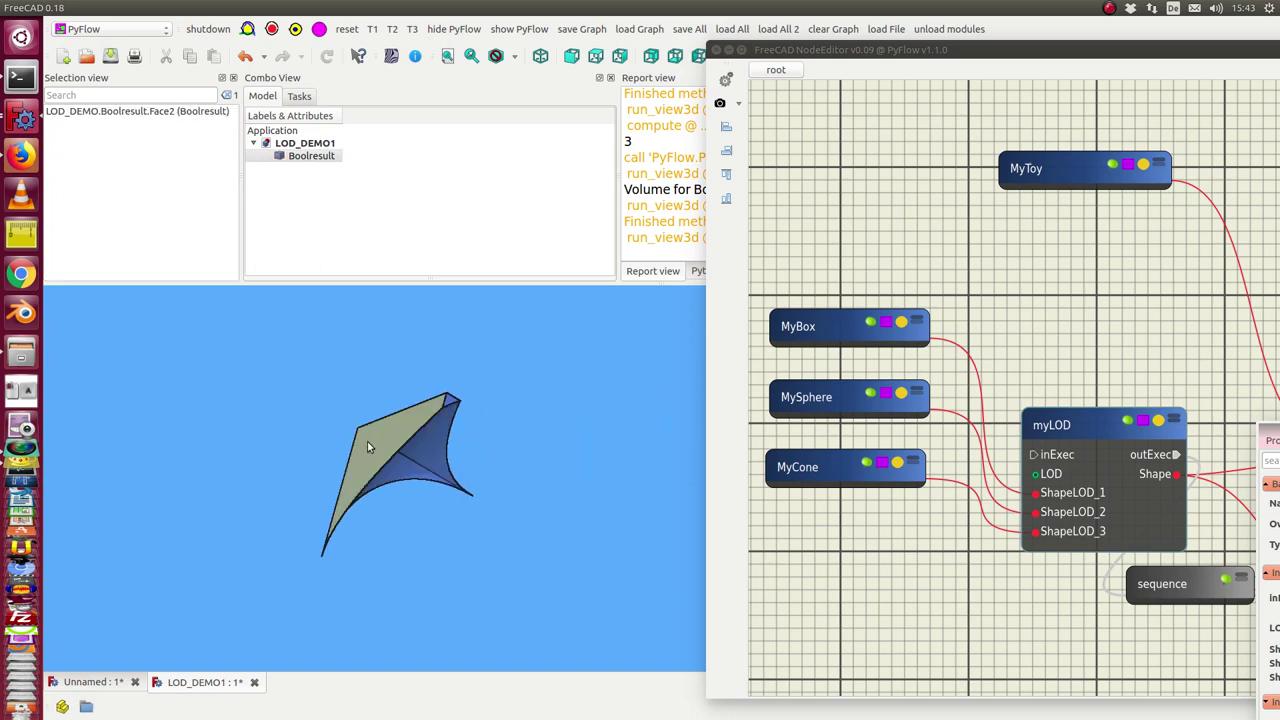
pyautogui.keyDown('ctrl'); pyautogui.click(421, 453); pyautogui.keyUp('ctrl')
pyautogui.moveTo(562, 442)
pyautogui.mouseDown(button='middle')
pyautogui.moveTo(491, 491)
pyautogui.moveTo(466, 543)
pyautogui.moveTo(462, 515)
pyautogui.mouseUp(button='middle')
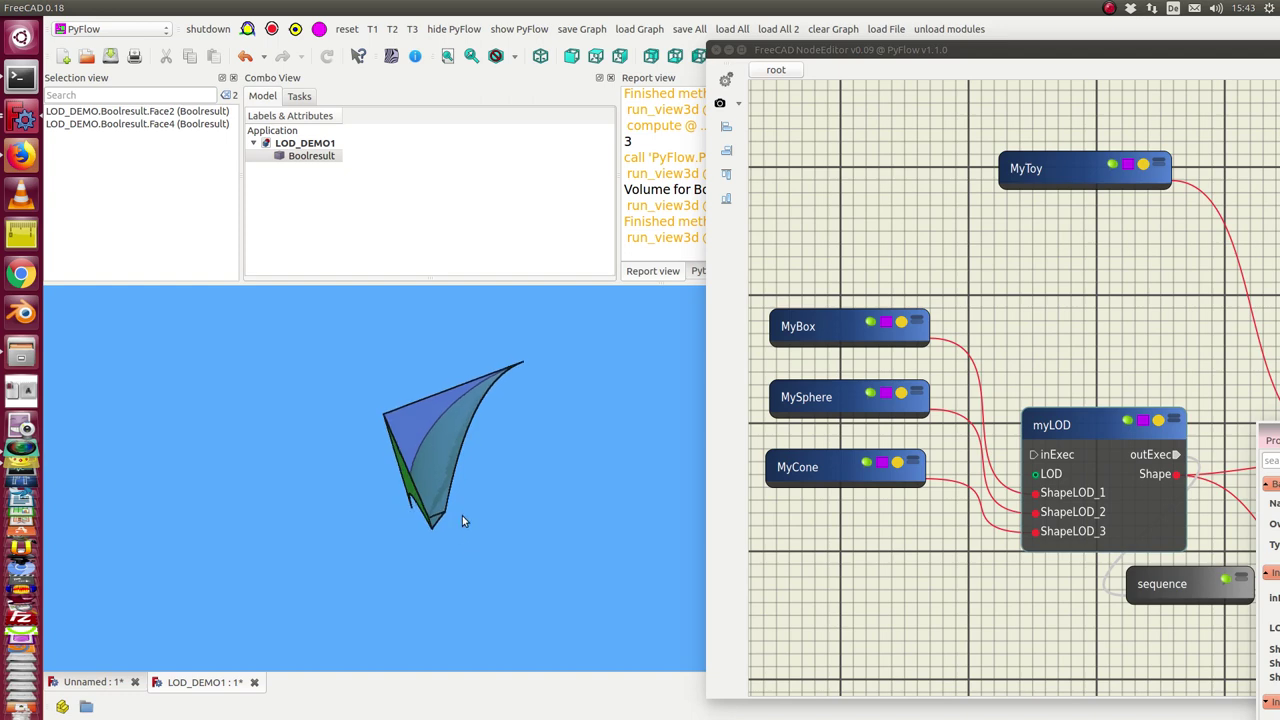
pyautogui.keyDown('ctrl'); pyautogui.click(420, 402); pyautogui.keyUp('ctrl')
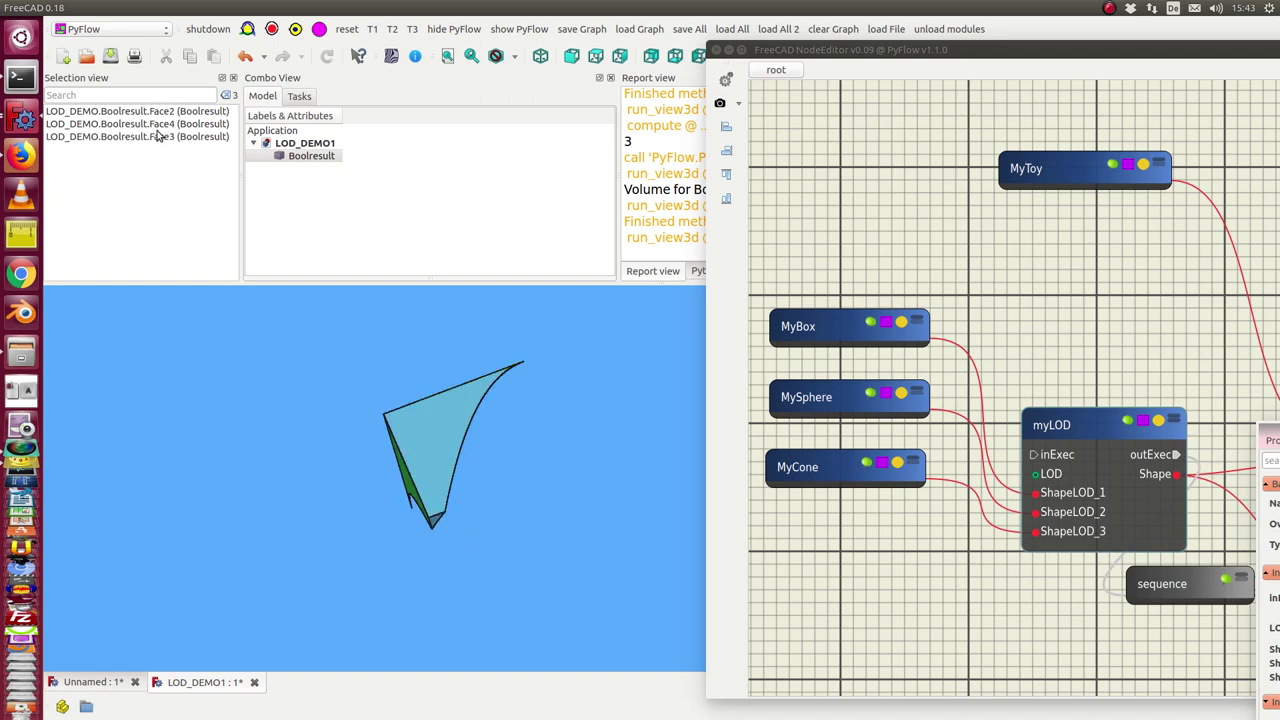
pyautogui.keyDown('ctrl'); pyautogui.click(406, 405); pyautogui.keyUp('ctrl')
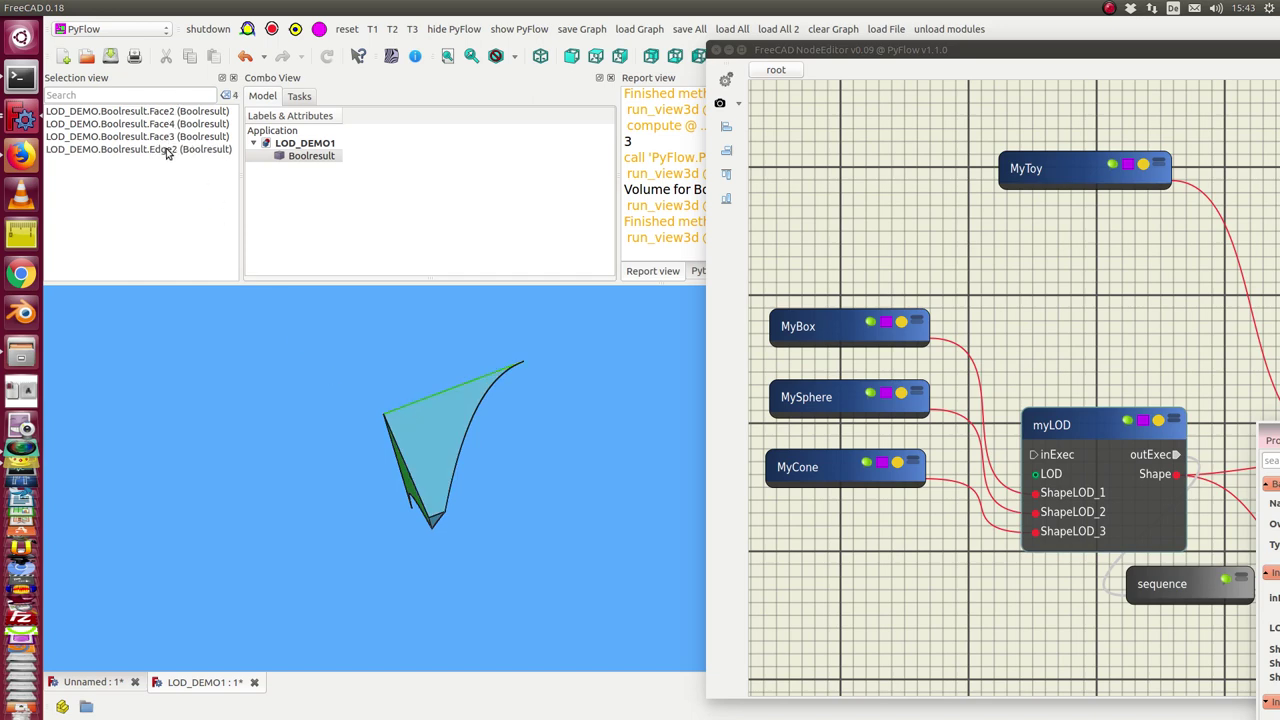
pyautogui.click(830, 188)
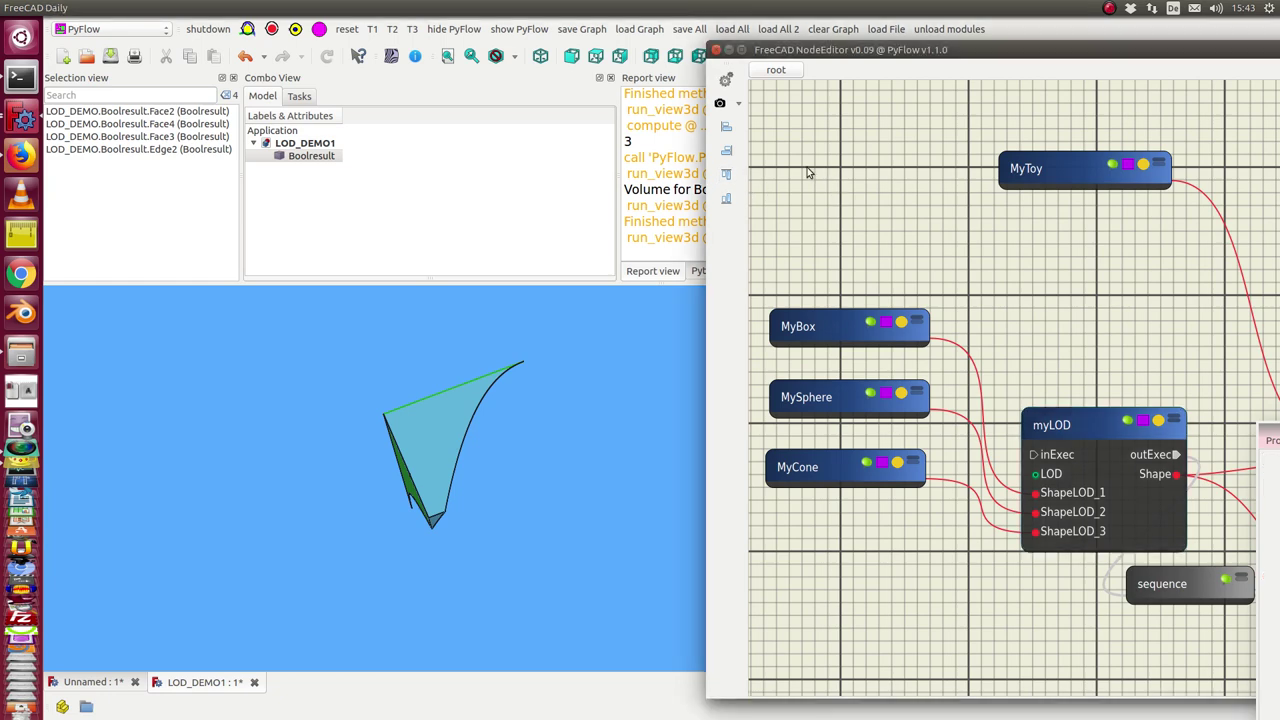
# Add a FreeCAD_Ref node via the 'ref' search, referencing Boolresult's selected faces and edge
pyautogui.rightClick(808, 172)
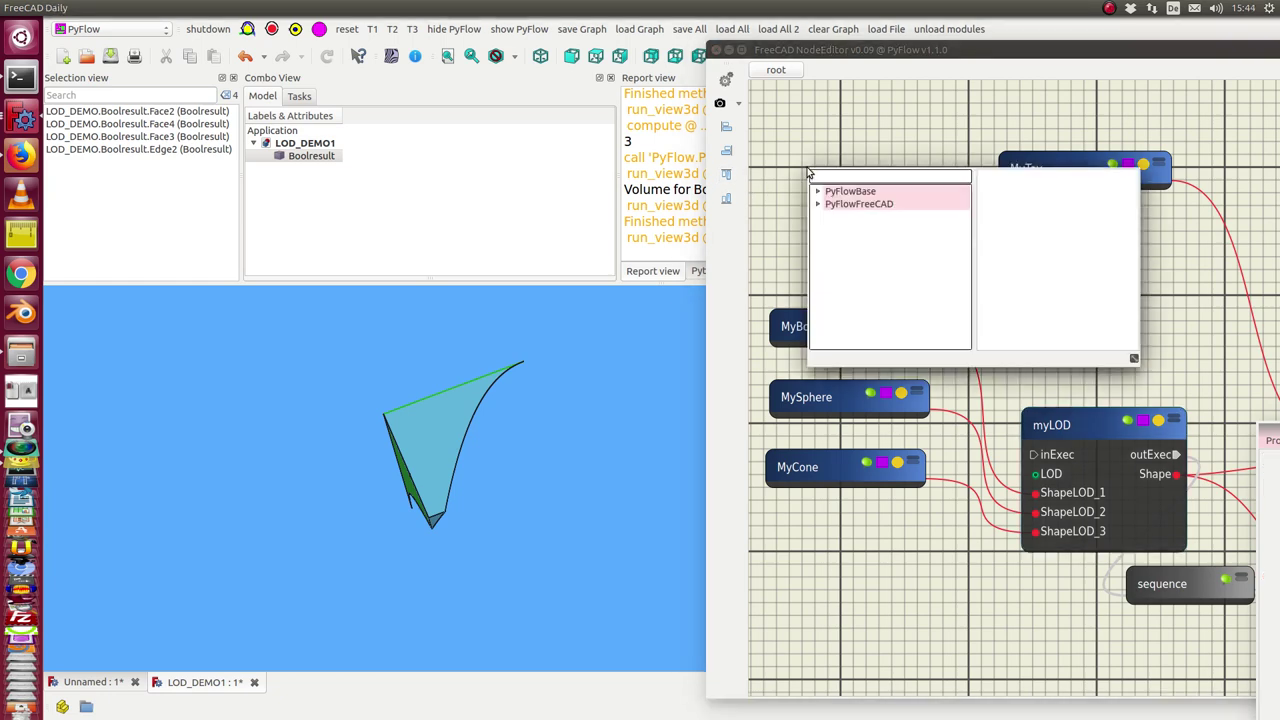
pyautogui.write('ref')
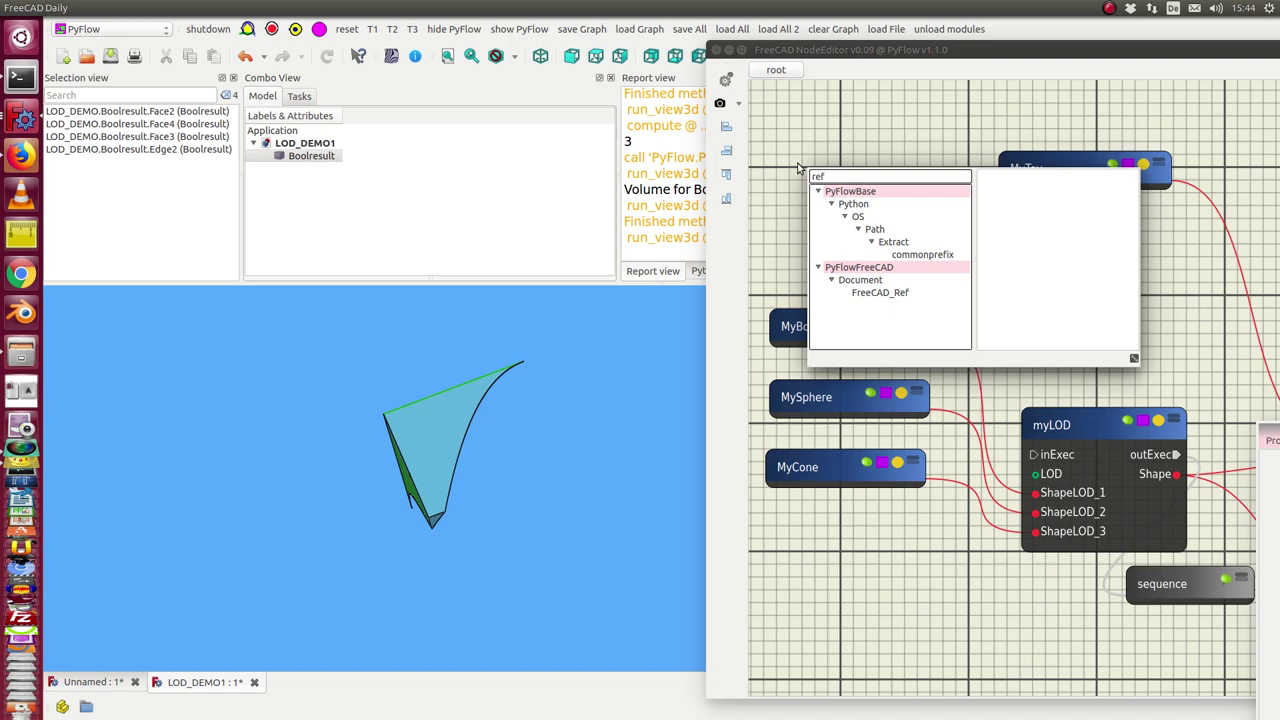
pyautogui.moveTo(880, 292); pyautogui.dragTo(786, 111)
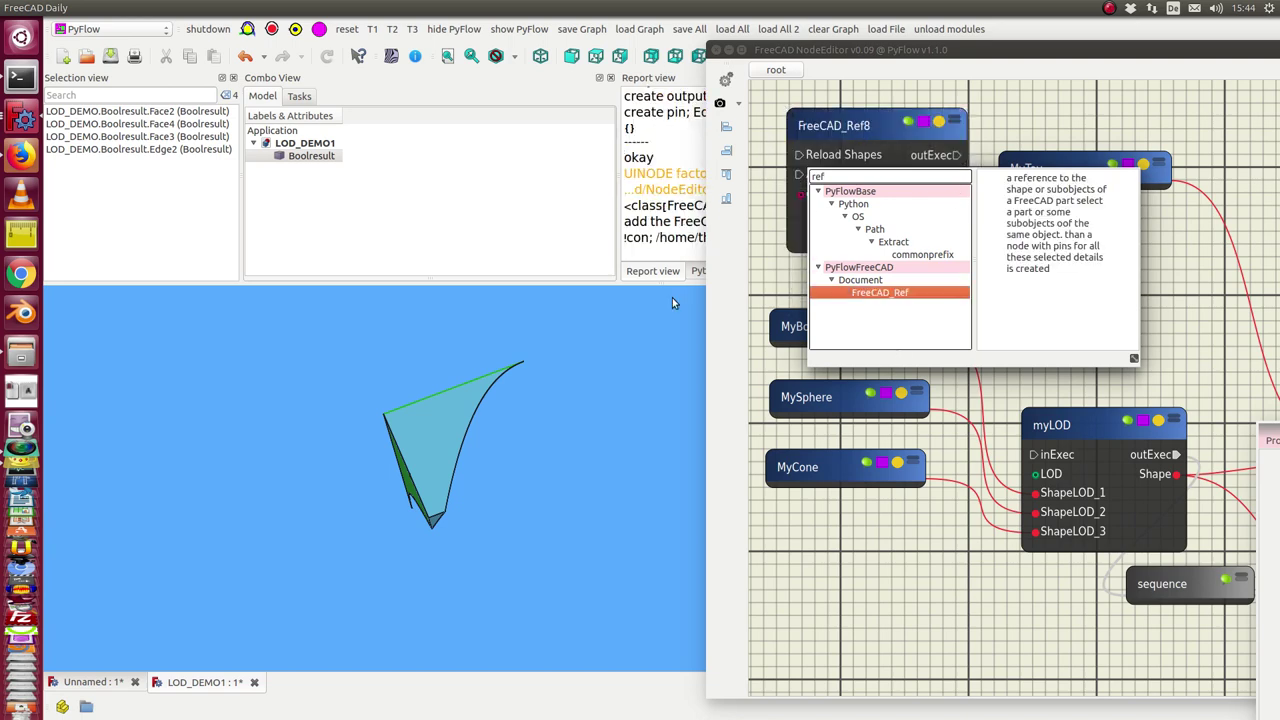
pyautogui.click(758, 278)
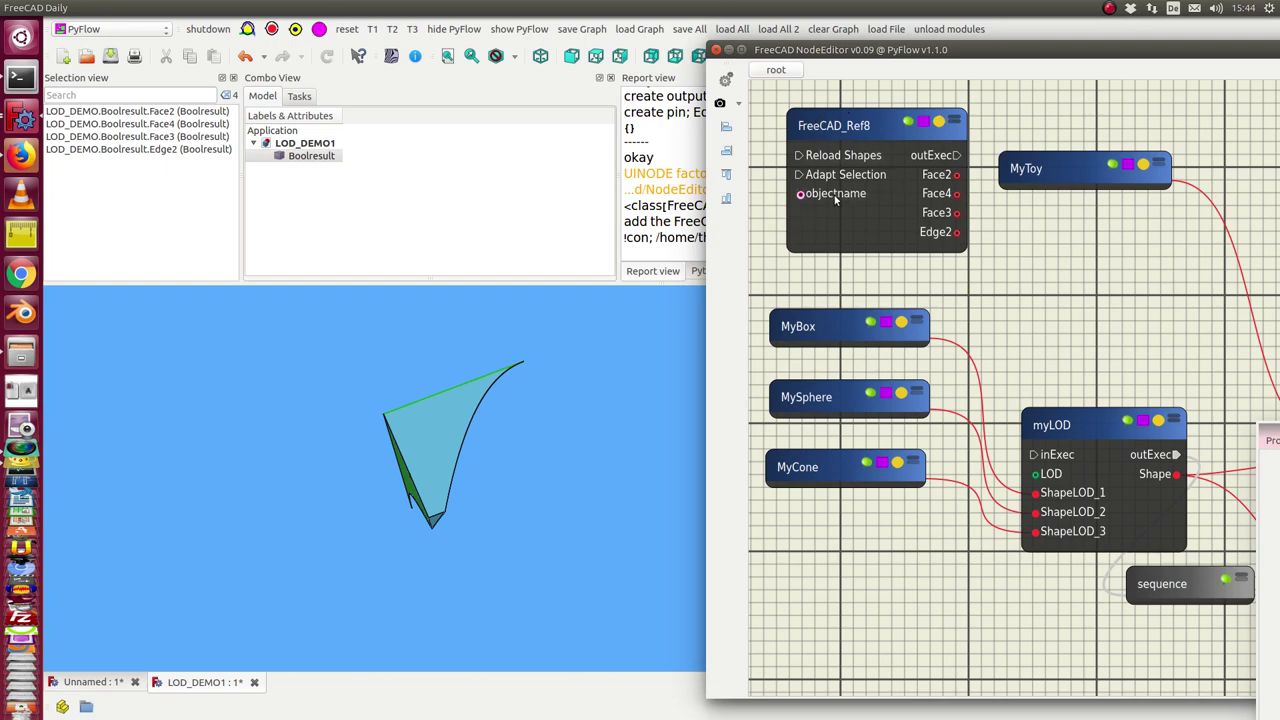
pyautogui.click(883, 130)
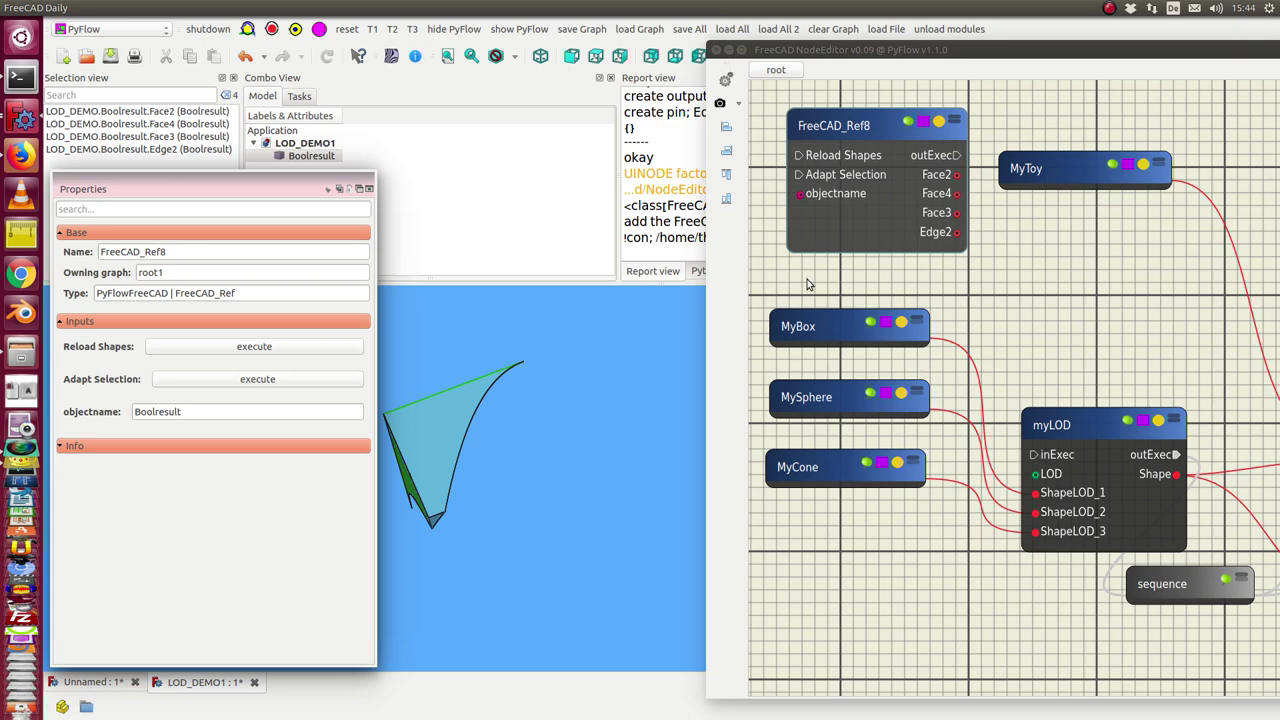
# Pick Face2 and Edge7 and adapt the reference node to them as Ref_Boolresult
pyautogui.moveTo(619, 430); pyautogui.dragTo(604, 461, button='middle')
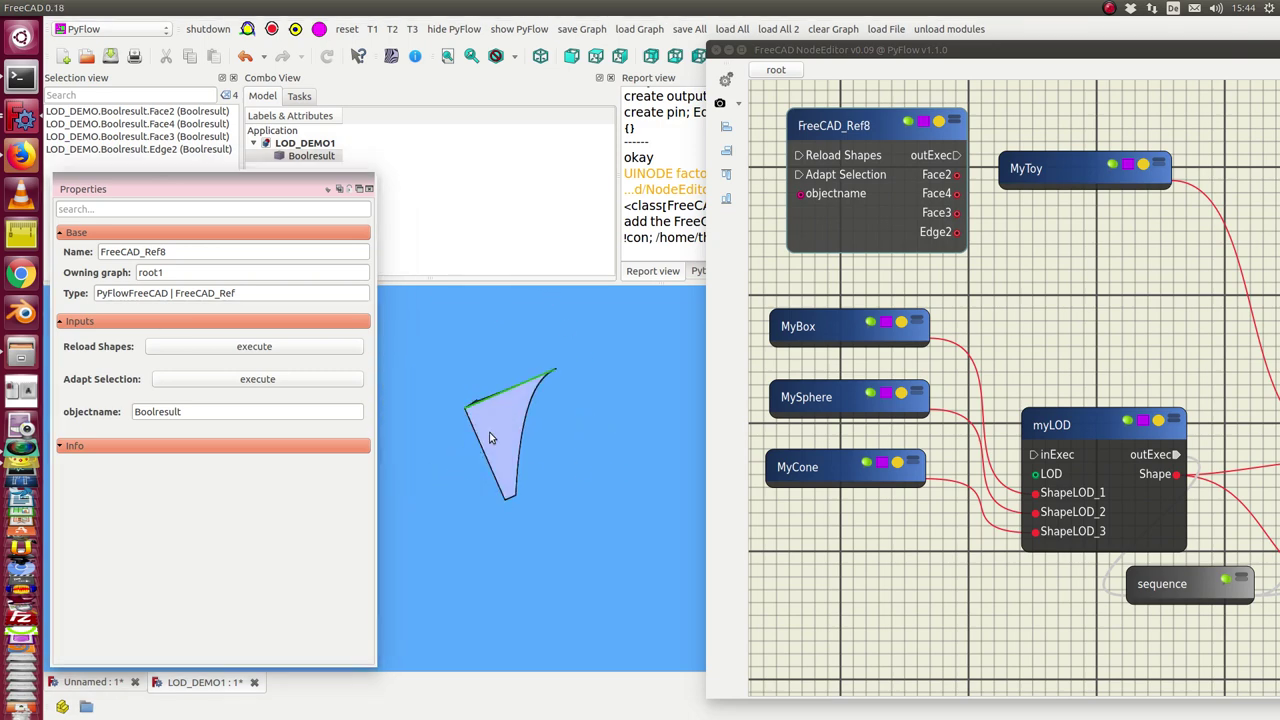
pyautogui.doubleClick(495, 431)
pyautogui.moveTo(445, 454)
pyautogui.mouseDown(button='middle')
pyautogui.moveTo(600, 449)
pyautogui.moveTo(501, 428)
pyautogui.mouseUp(button='middle')
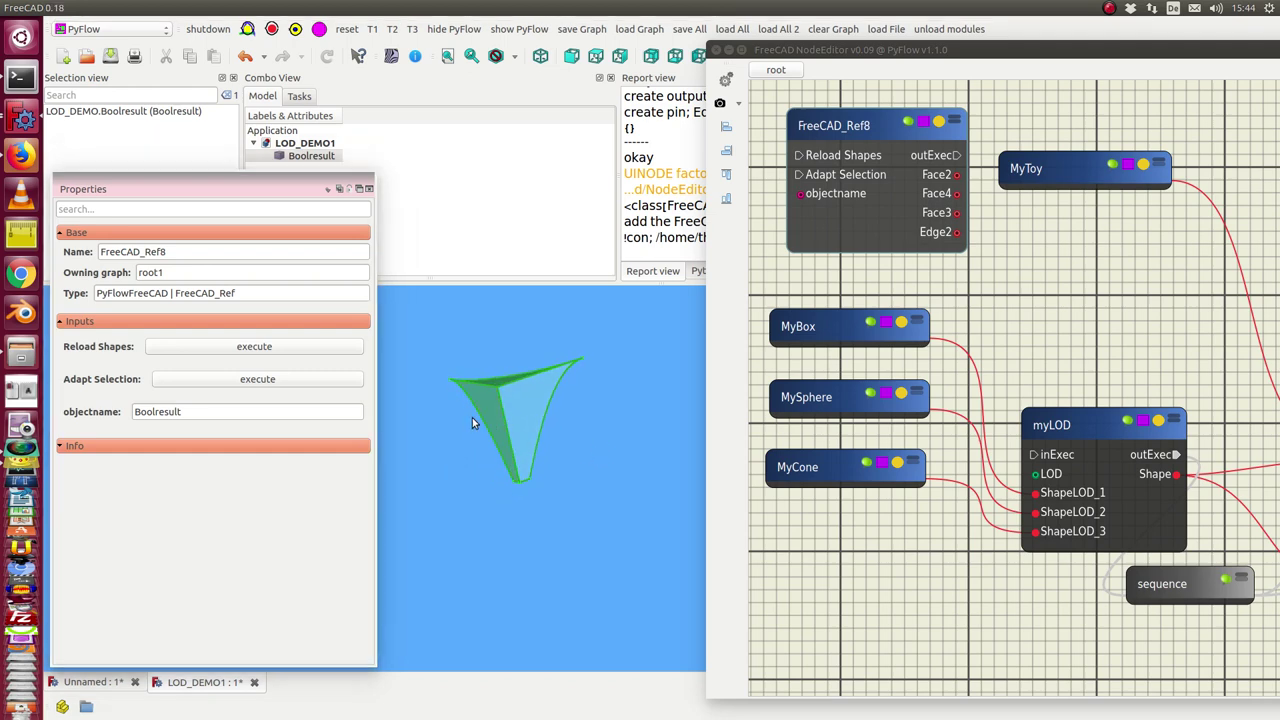
pyautogui.click(494, 414)
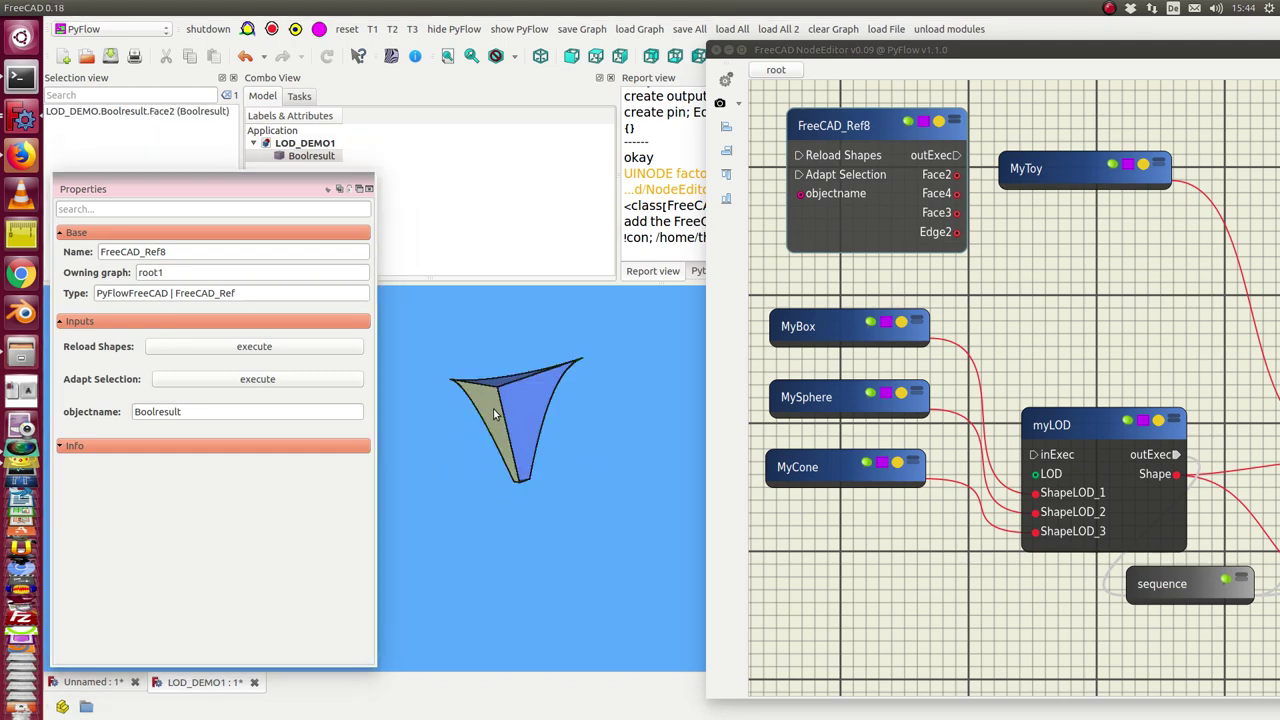
pyautogui.keyDown('ctrl'); pyautogui.click(552, 408); pyautogui.keyUp('ctrl')
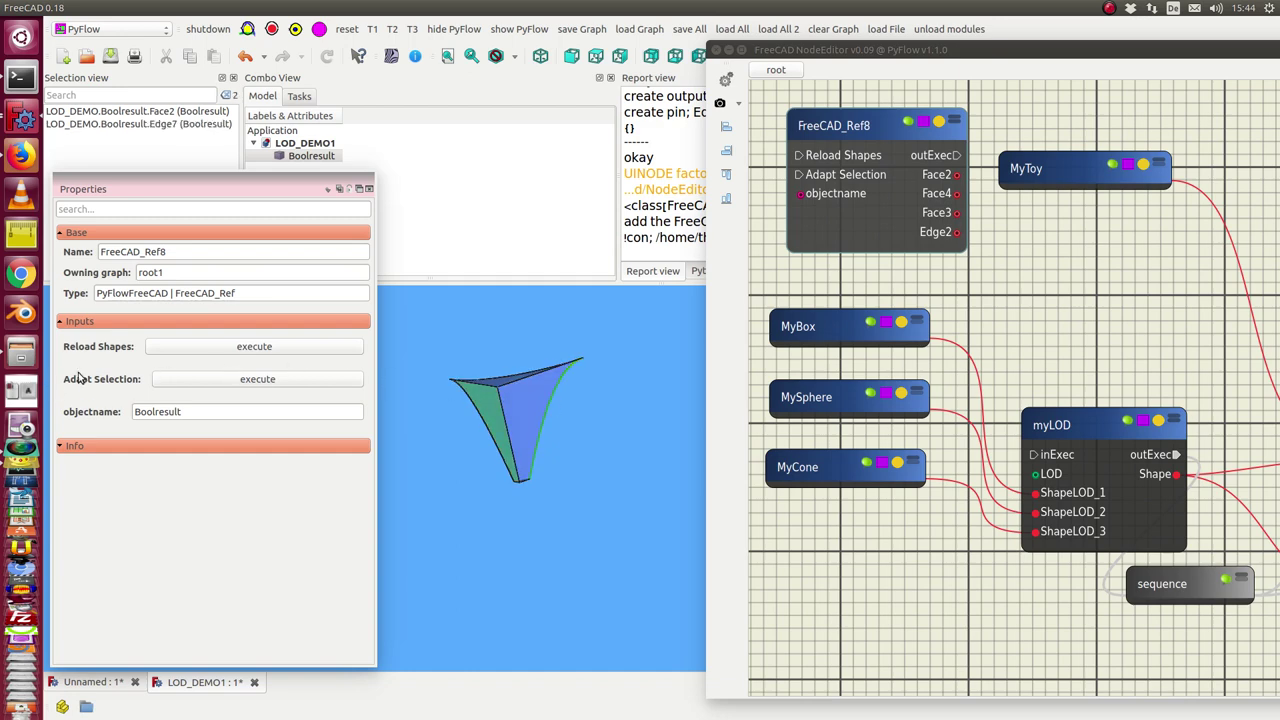
pyautogui.click(196, 390)
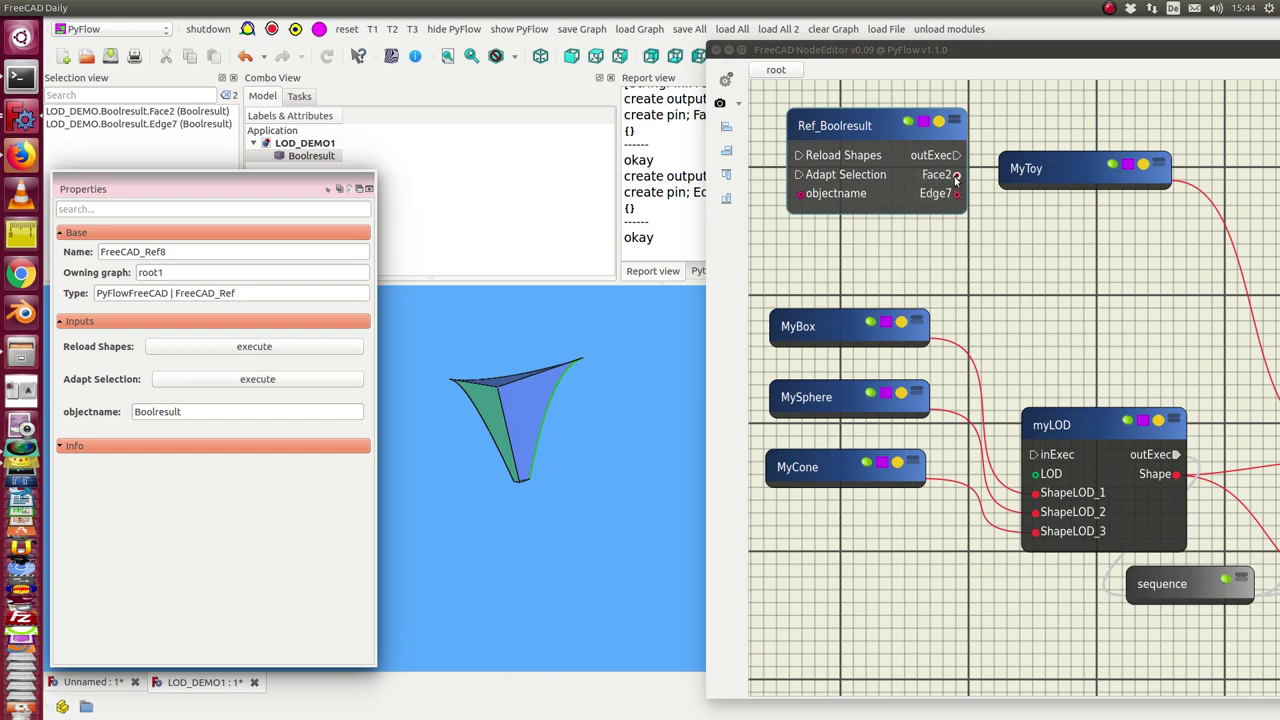
pyautogui.moveTo(884, 127); pyautogui.dragTo(878, 173)
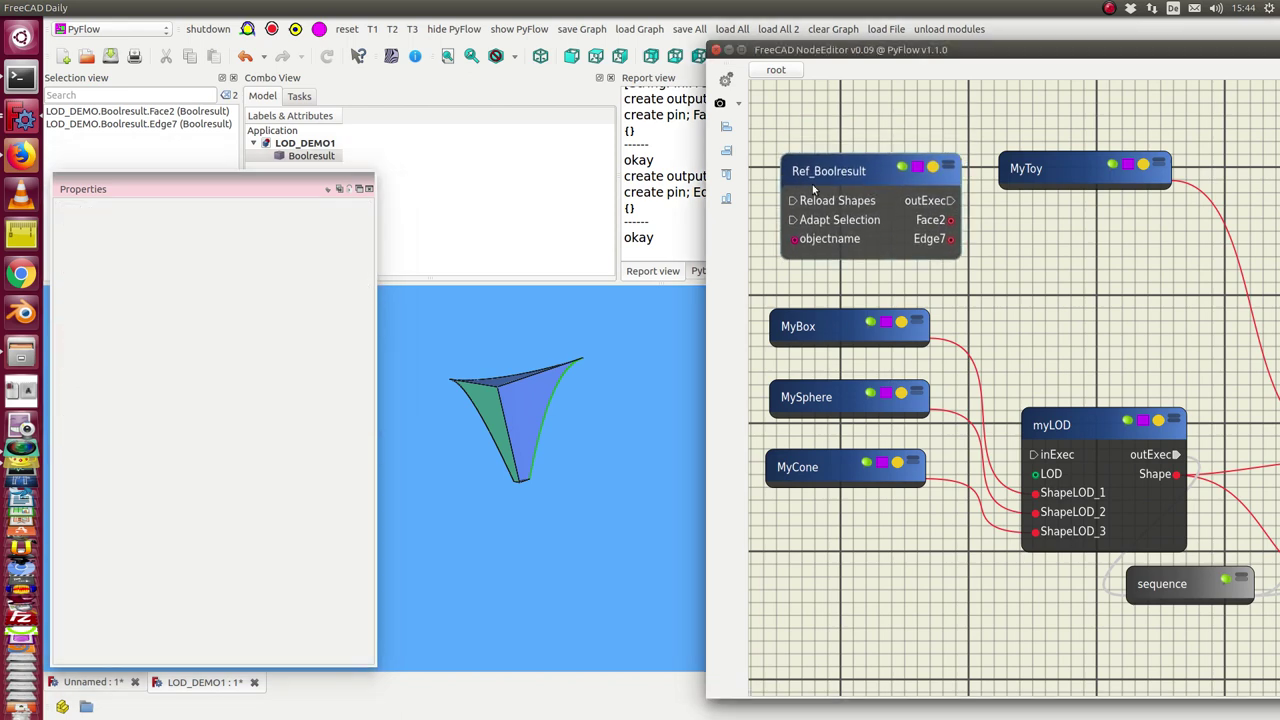
# Select the entire Boolresult shape and adapt the Ref_Boolresult node to reference it as one Shape output
pyautogui.click(218, 291)
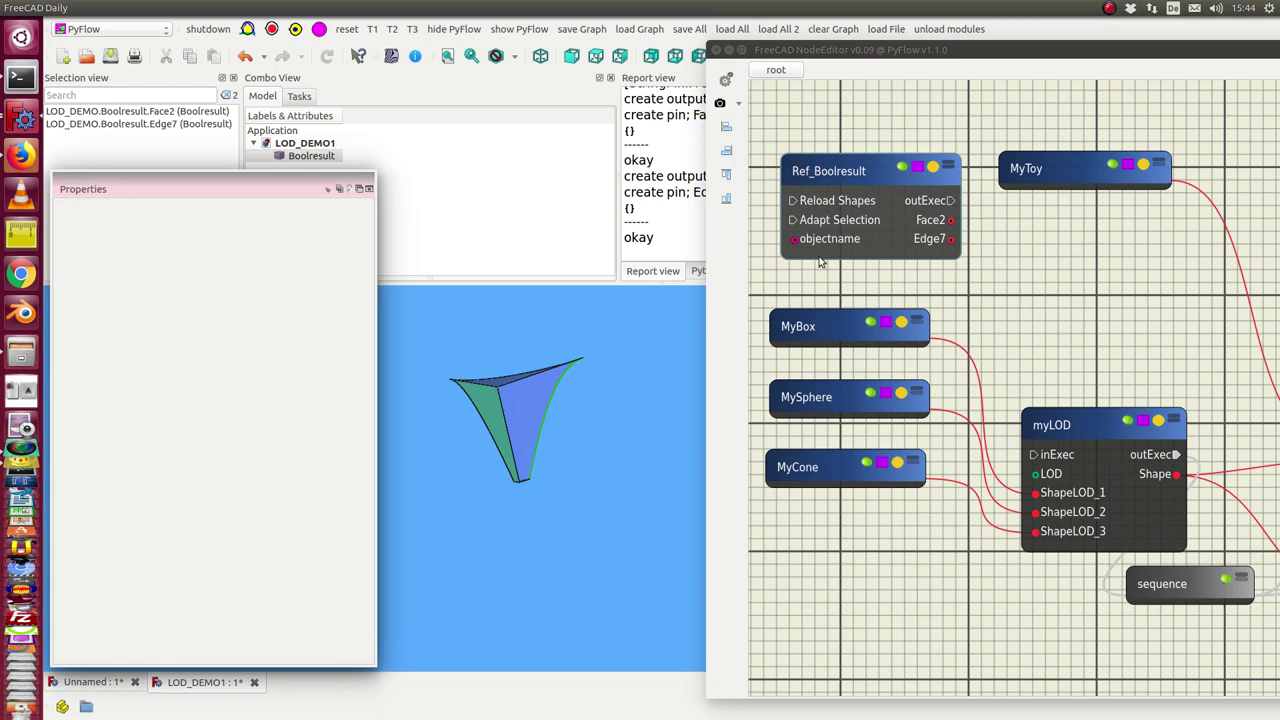
pyautogui.click(523, 410)
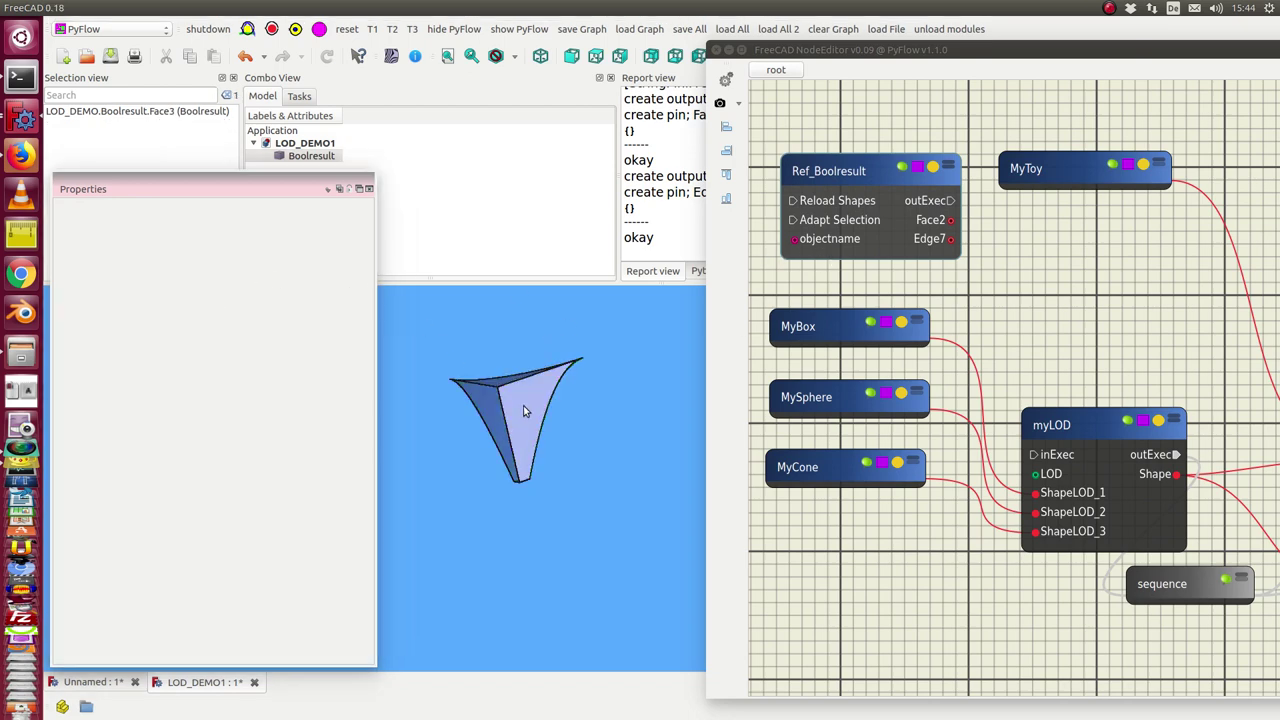
pyautogui.doubleClick(521, 403)
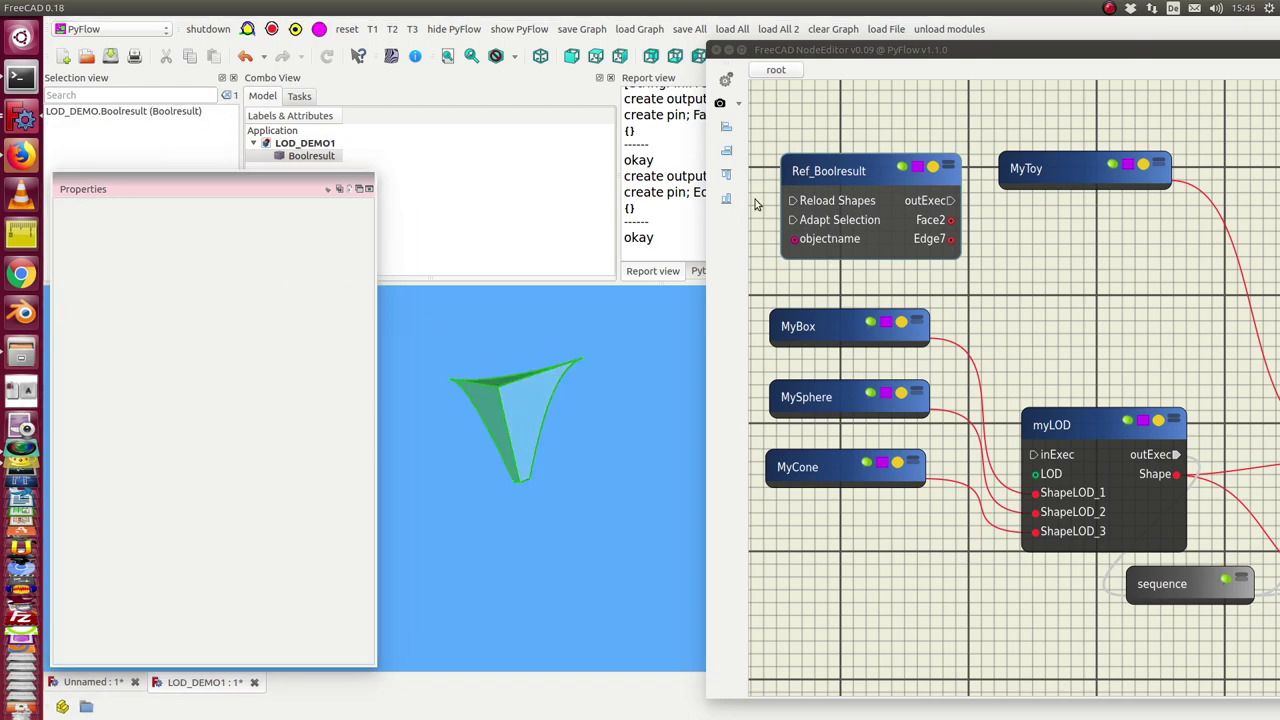
pyautogui.click(882, 177)
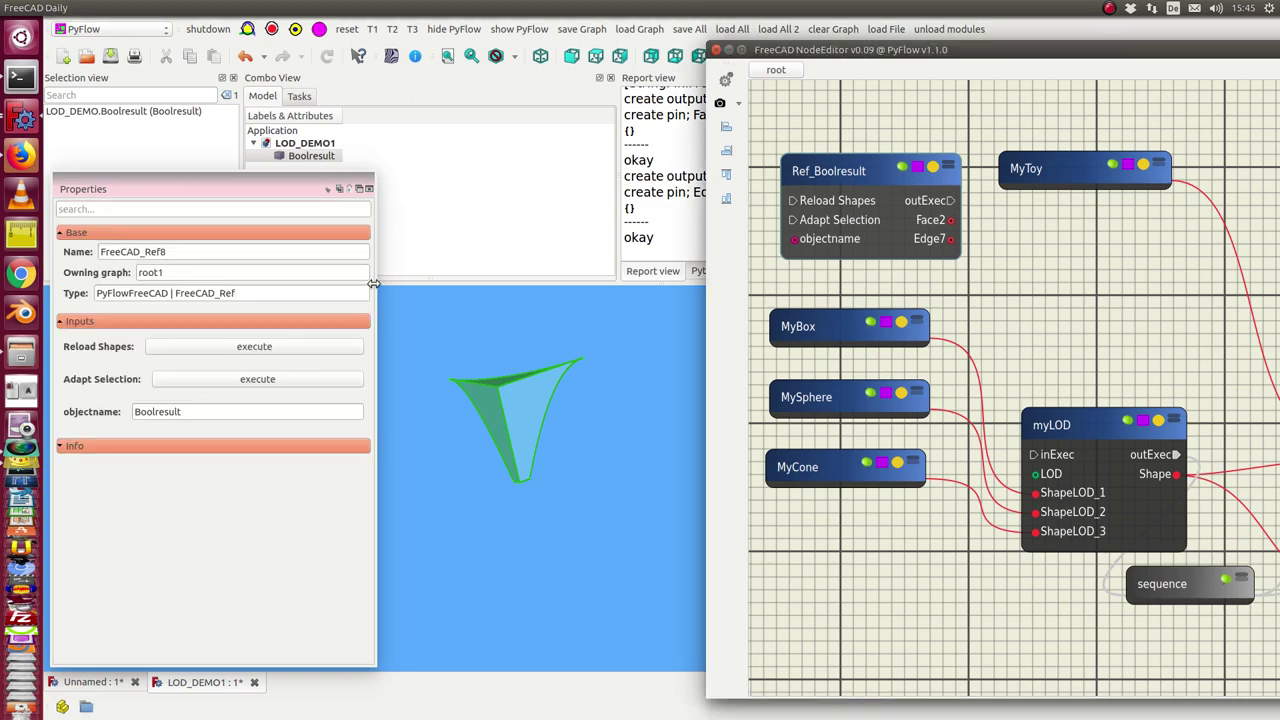
pyautogui.click(196, 386)
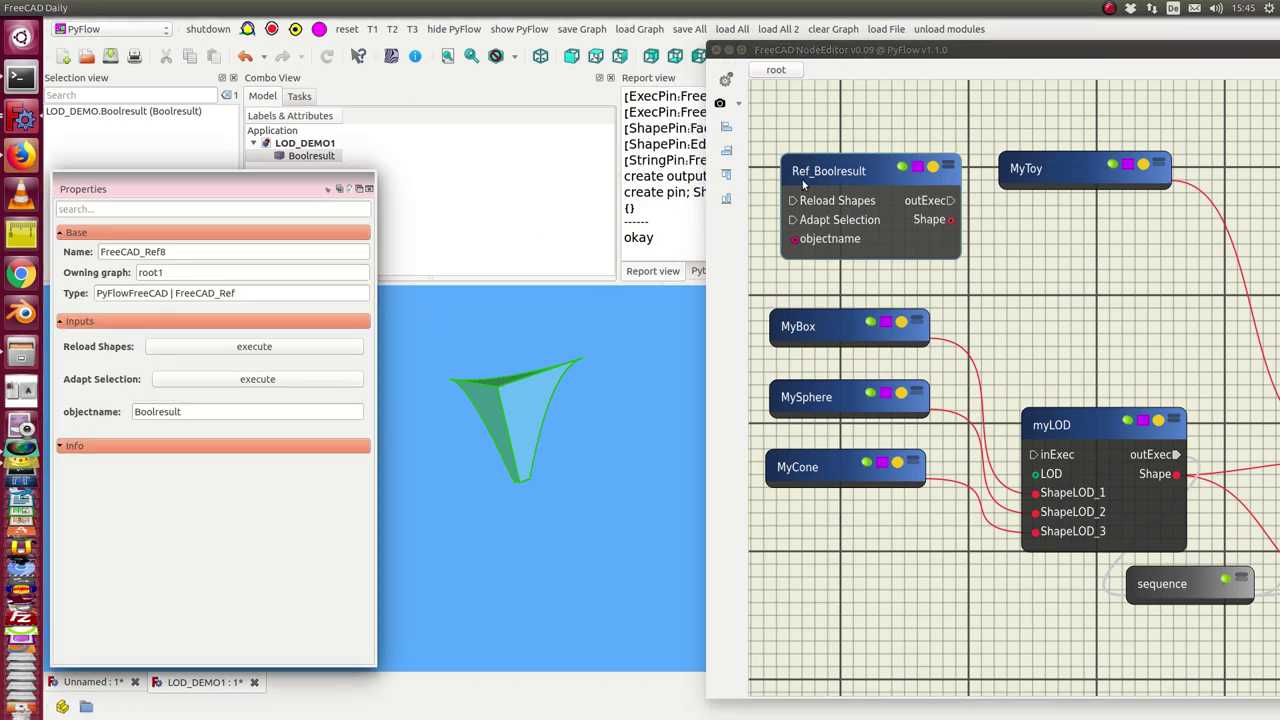